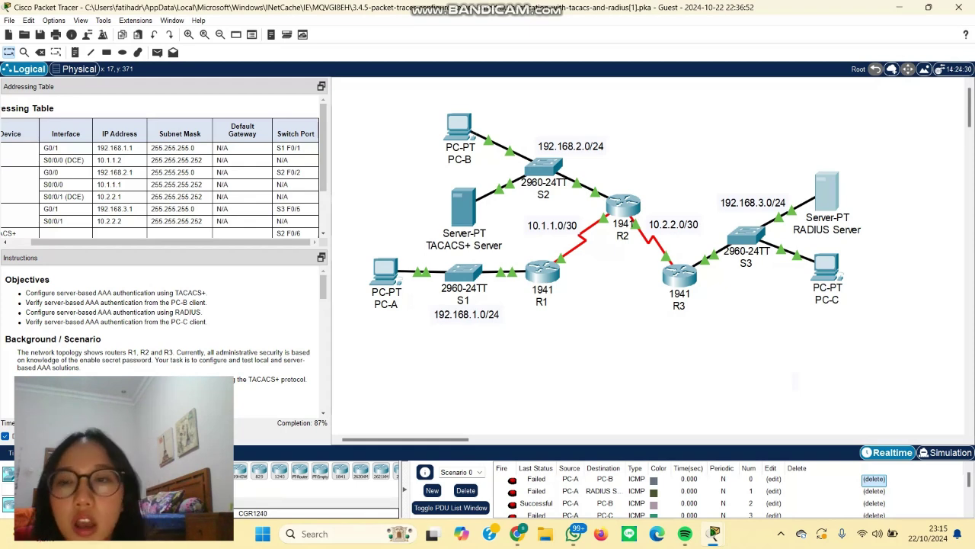
Step: Read the lab instructions, highlighting R2's server-based authentication and the TACACS+ protocol mention
{"action": "scroll", "coordinate": [160, 175], "scroll_direction": "left", "scroll_amount": 2}
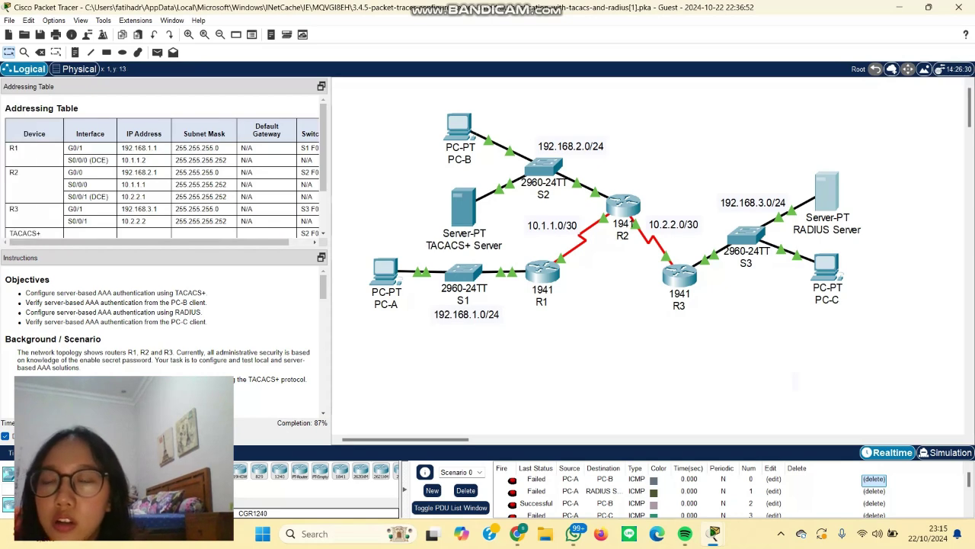
{"action": "scroll", "coordinate": [166, 166], "scroll_direction": "down", "scroll_amount": 3}
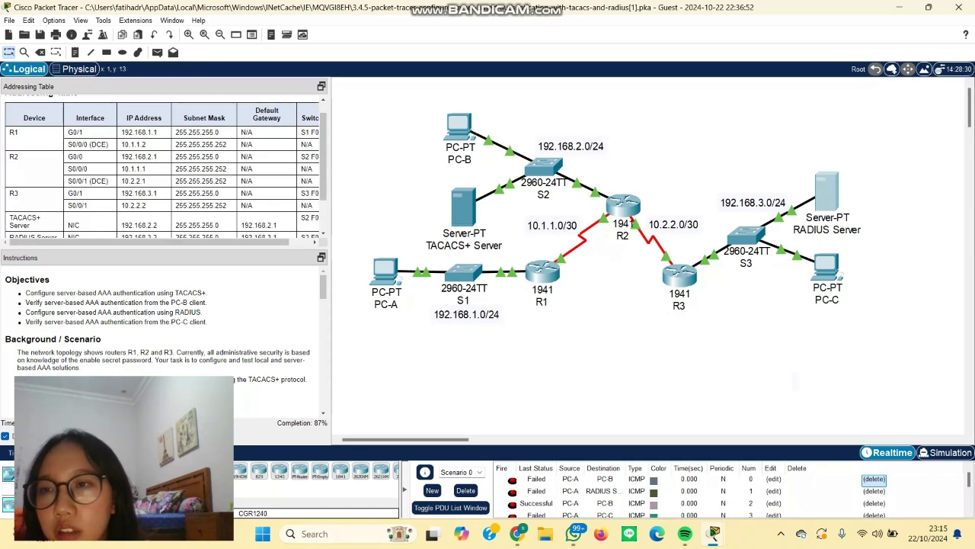
{"action": "scroll", "coordinate": [166, 166], "scroll_direction": "up", "scroll_amount": 2}
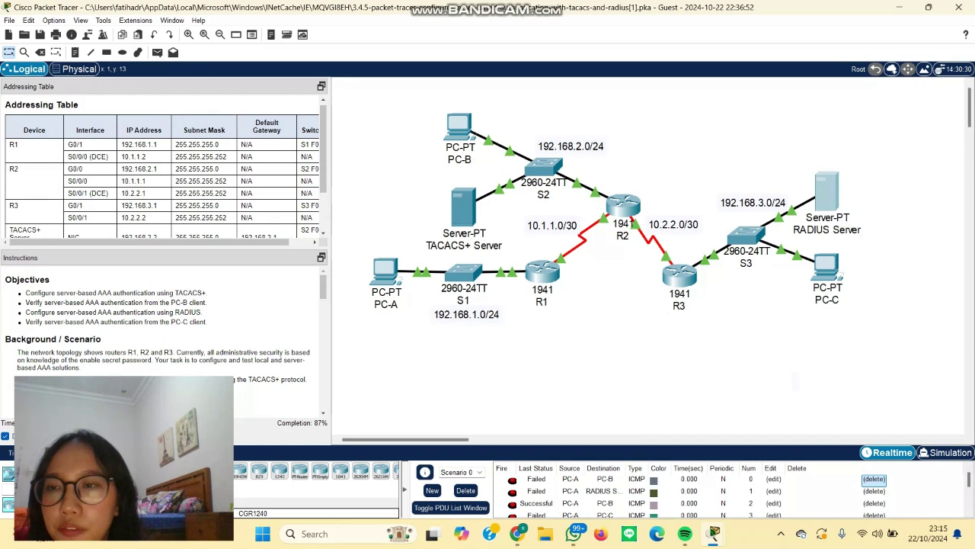
{"action": "scroll", "coordinate": [166, 166], "scroll_direction": "down", "scroll_amount": 5}
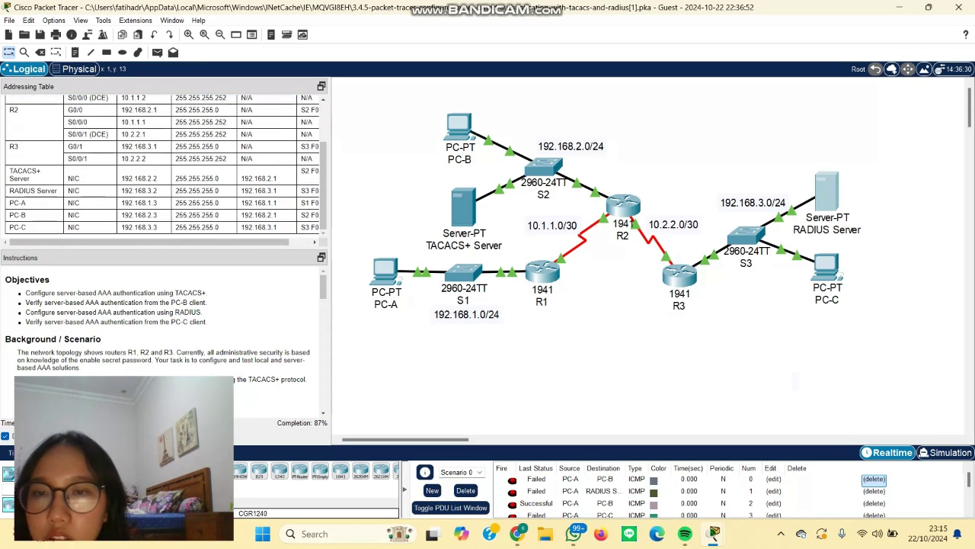
{"action": "scroll", "coordinate": [163, 343], "scroll_direction": "down", "scroll_amount": 3}
{"action": "scroll", "coordinate": [164, 343], "scroll_direction": "up", "scroll_amount": 3}
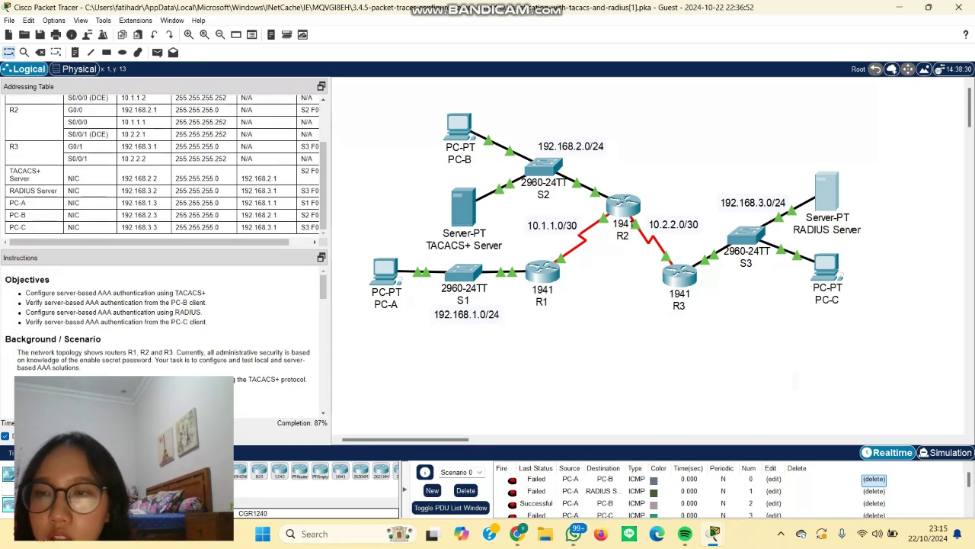
{"action": "scroll", "coordinate": [163, 343], "scroll_direction": "down", "scroll_amount": 1}
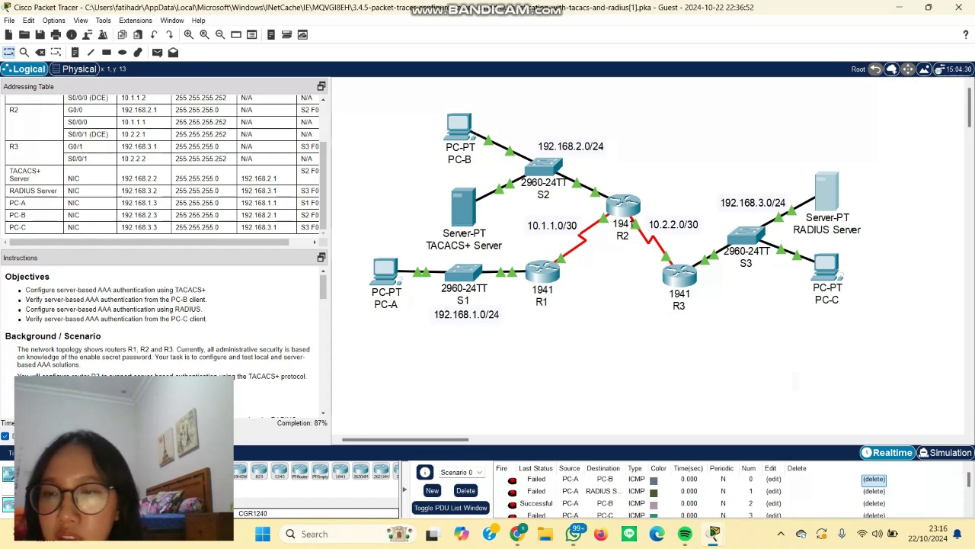
{"action": "scroll", "coordinate": [164, 335], "scroll_direction": "down", "scroll_amount": 3}
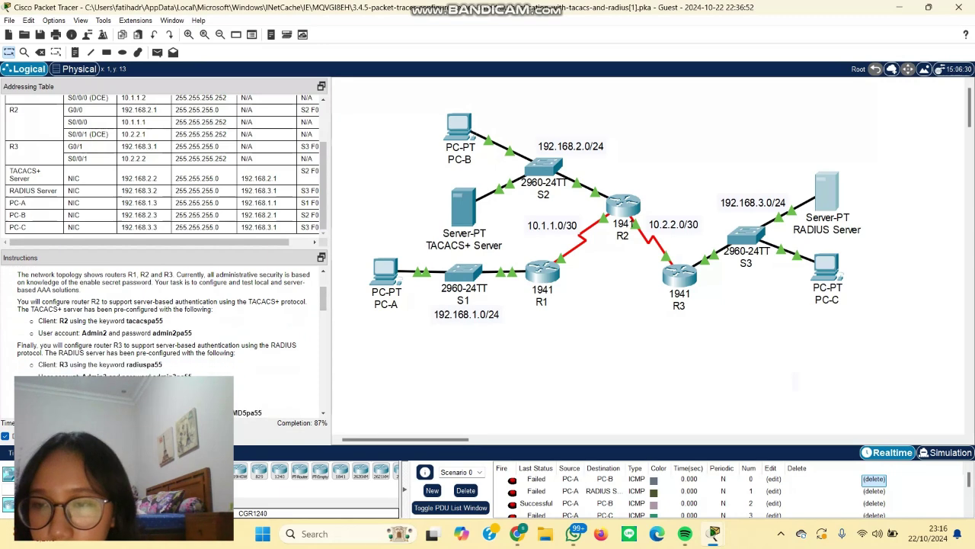
{"action": "scroll", "coordinate": [163, 335], "scroll_direction": "up", "scroll_amount": 1}
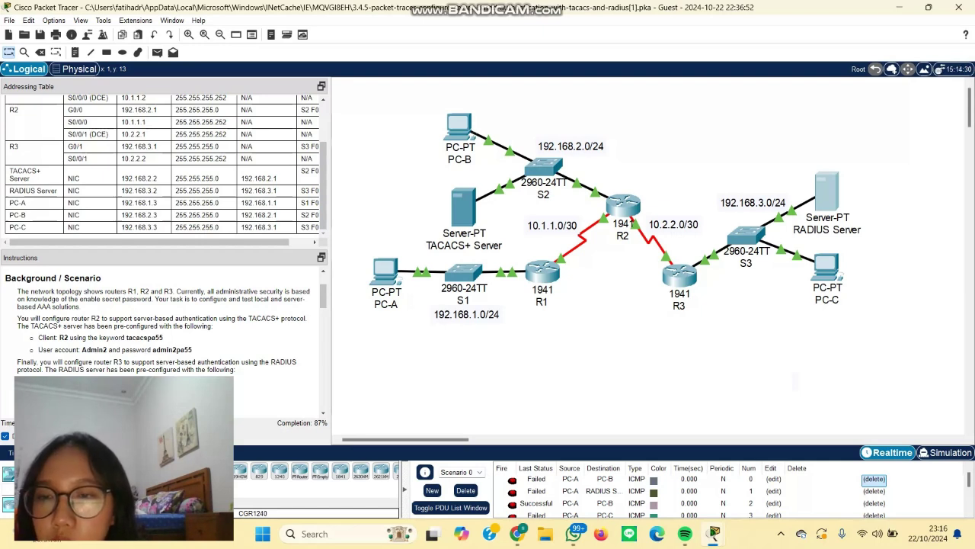
{"action": "left_click_drag", "start_coordinate": [112, 318], "coordinate": [137, 320]}
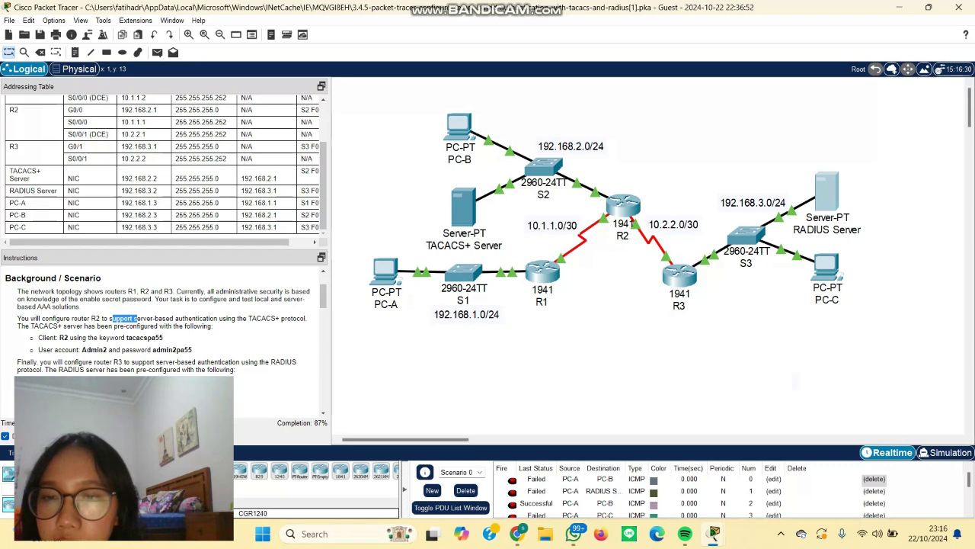
{"action": "left_click", "coordinate": [137, 319]}
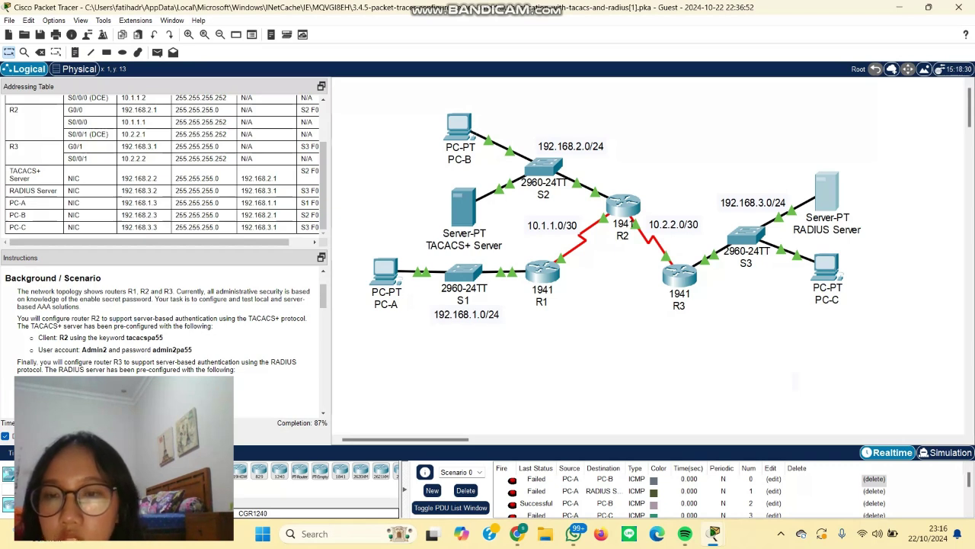
{"action": "left_click_drag", "start_coordinate": [247, 318], "coordinate": [18, 292]}
{"action": "left_click", "coordinate": [18, 292]}
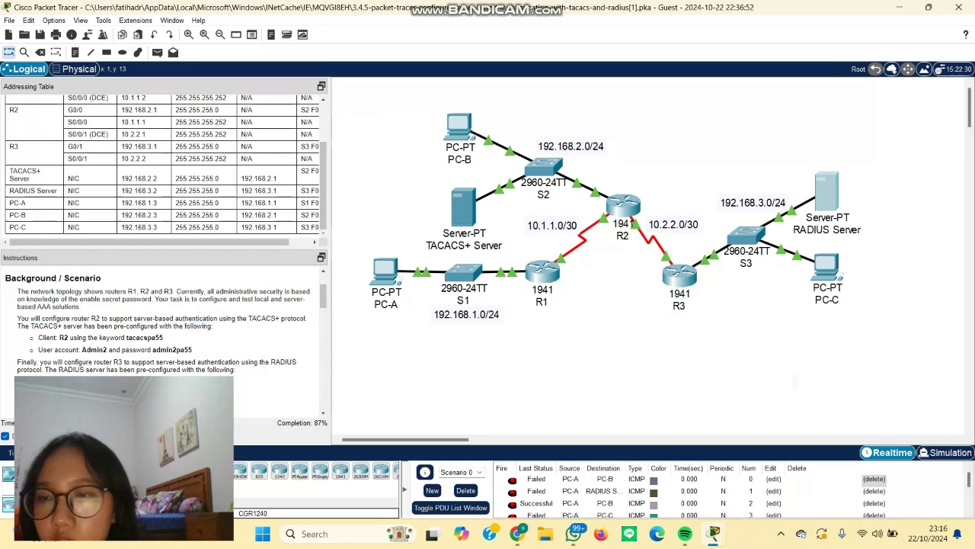
Step: Highlight the pre-configured TACACS+ server details and R2's keyword and user account, then read further
{"action": "scroll", "coordinate": [160, 335], "scroll_direction": "down", "scroll_amount": 2}
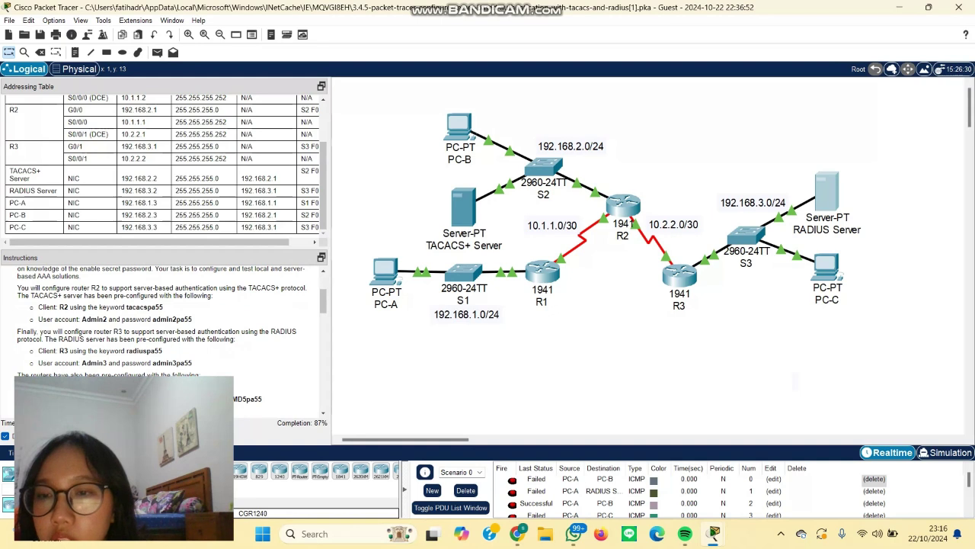
{"action": "left_click_drag", "start_coordinate": [120, 295], "coordinate": [136, 307]}
{"action": "left_click", "coordinate": [136, 307]}
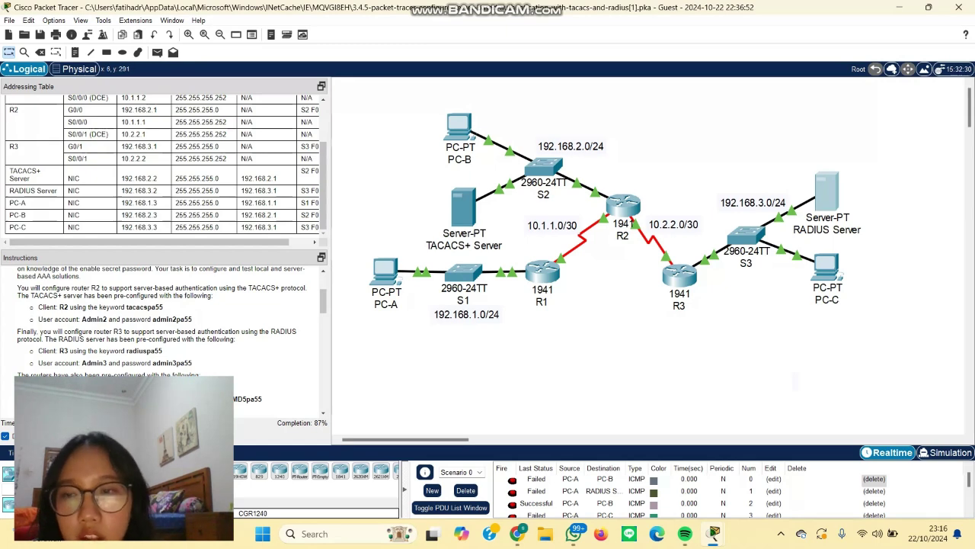
{"action": "scroll", "coordinate": [162, 335], "scroll_direction": "down", "scroll_amount": 1}
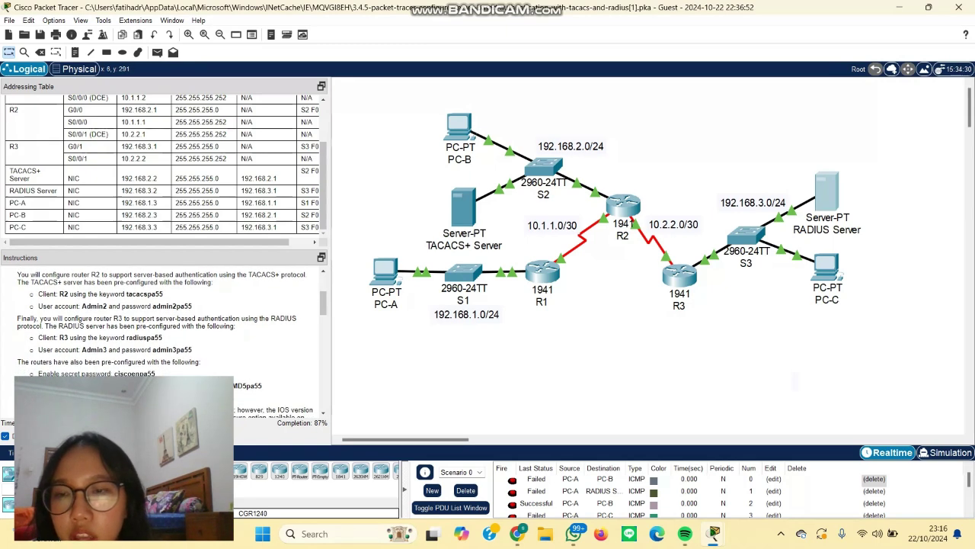
{"action": "left_click_drag", "start_coordinate": [124, 293], "coordinate": [163, 294]}
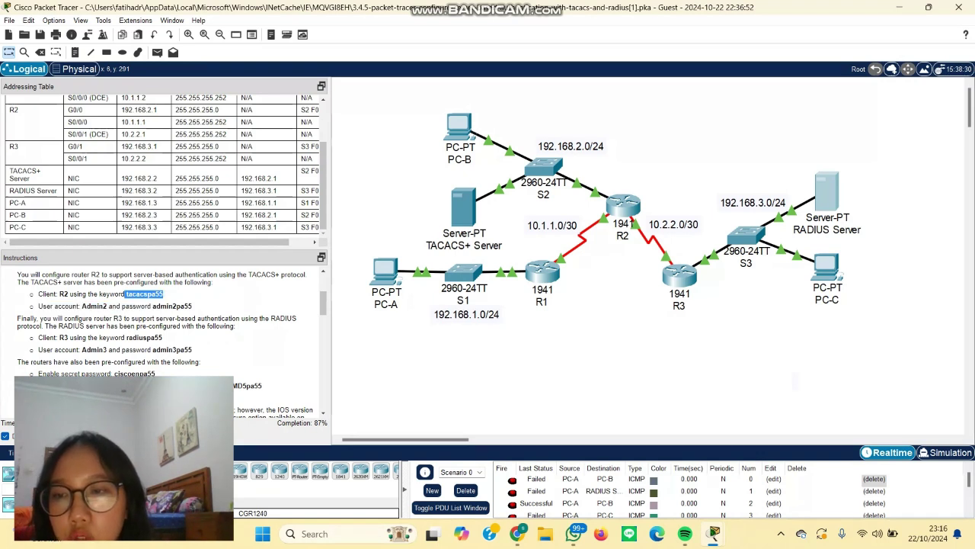
{"action": "double_click", "coordinate": [95, 305]}
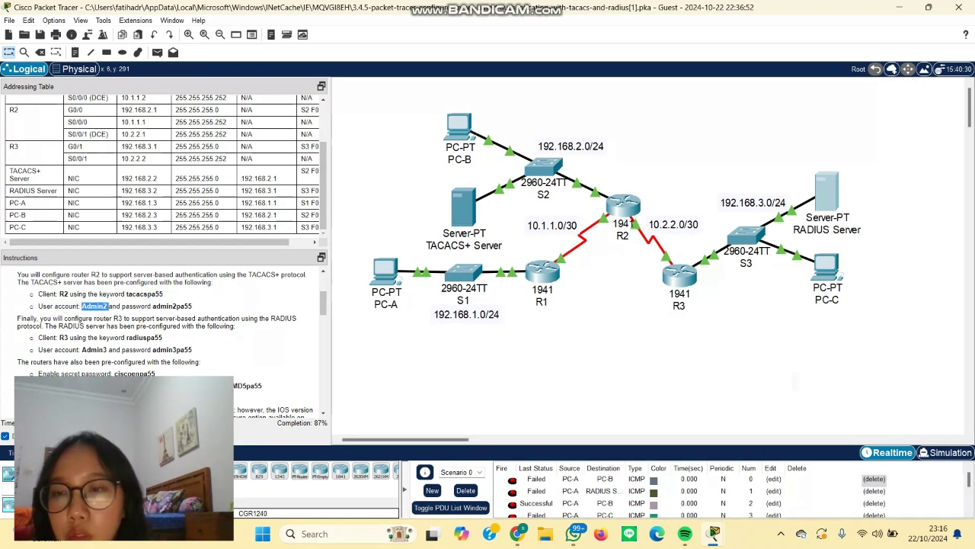
{"action": "scroll", "coordinate": [165, 341], "scroll_direction": "down", "scroll_amount": 1}
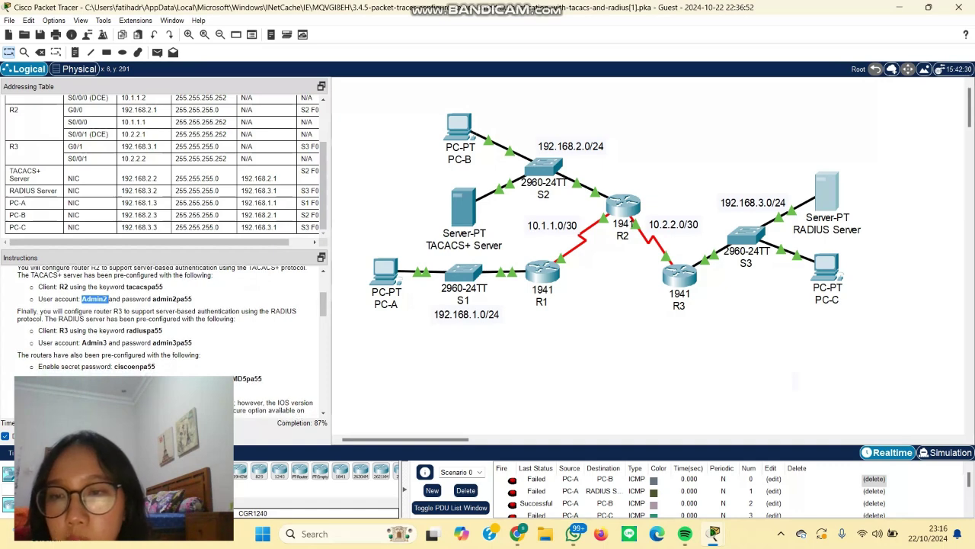
{"action": "scroll", "coordinate": [165, 341], "scroll_direction": "down", "scroll_amount": 2}
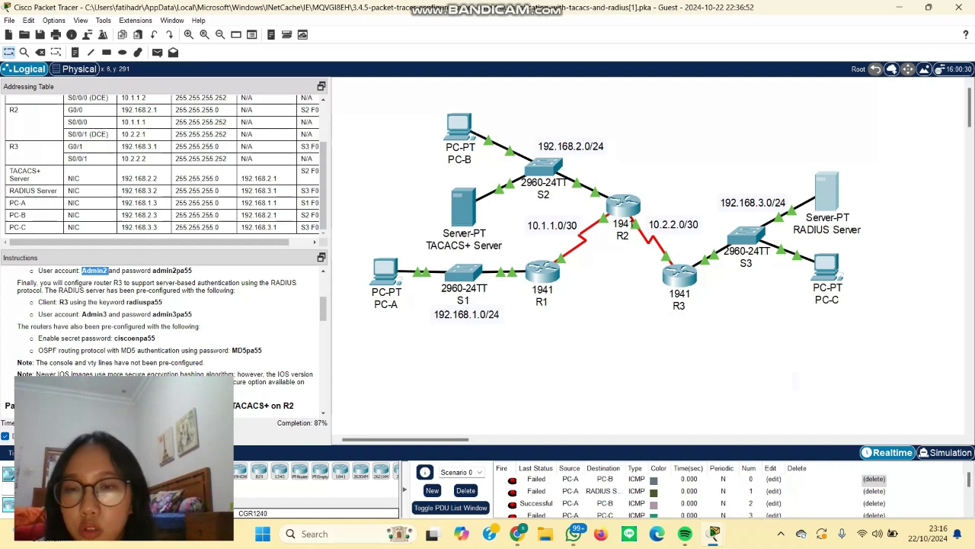
{"action": "scroll", "coordinate": [164, 319], "scroll_direction": "down", "scroll_amount": 1}
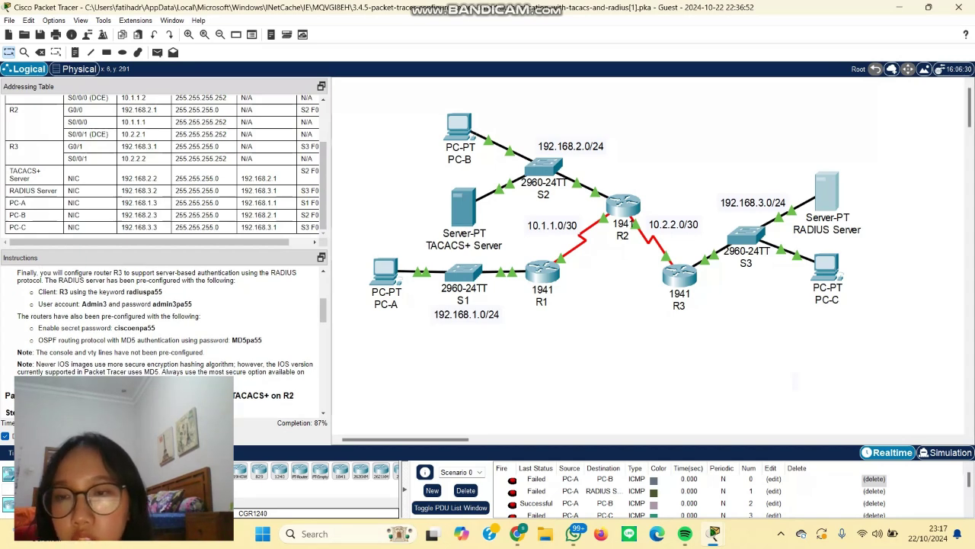
{"action": "scroll", "coordinate": [164, 320], "scroll_direction": "down", "scroll_amount": 1}
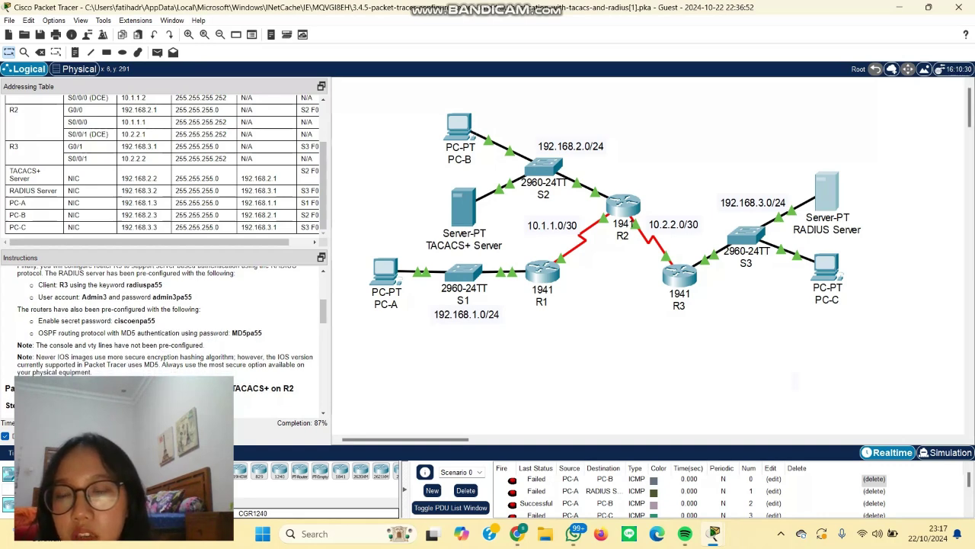
{"action": "scroll", "coordinate": [164, 335], "scroll_direction": "down", "scroll_amount": 1}
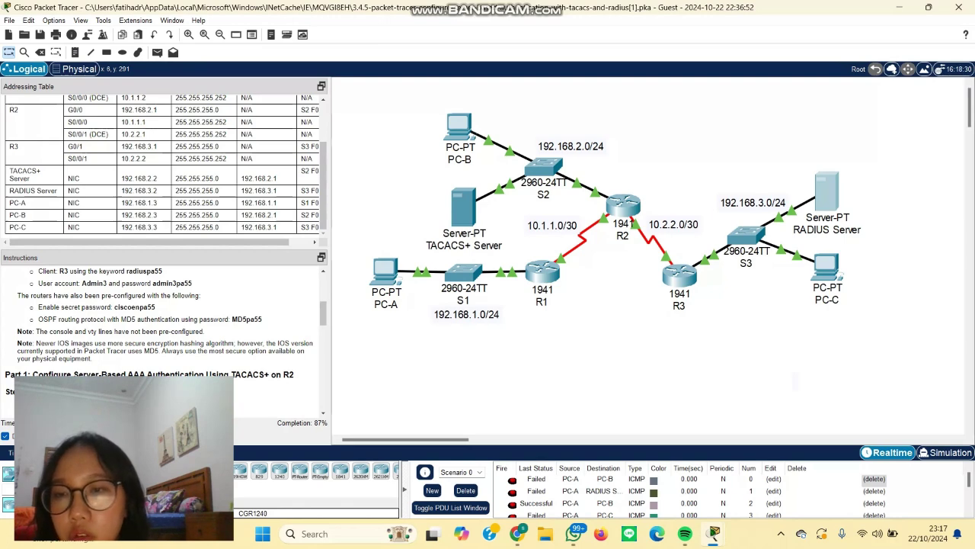
{"action": "scroll", "coordinate": [159, 329], "scroll_direction": "down", "scroll_amount": 1}
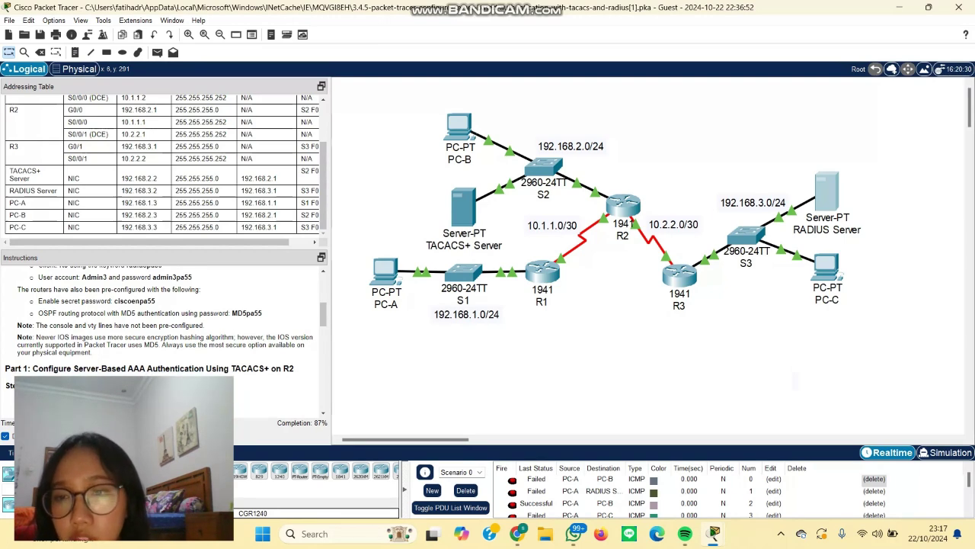
{"action": "scroll", "coordinate": [162, 336], "scroll_direction": "down", "scroll_amount": 2}
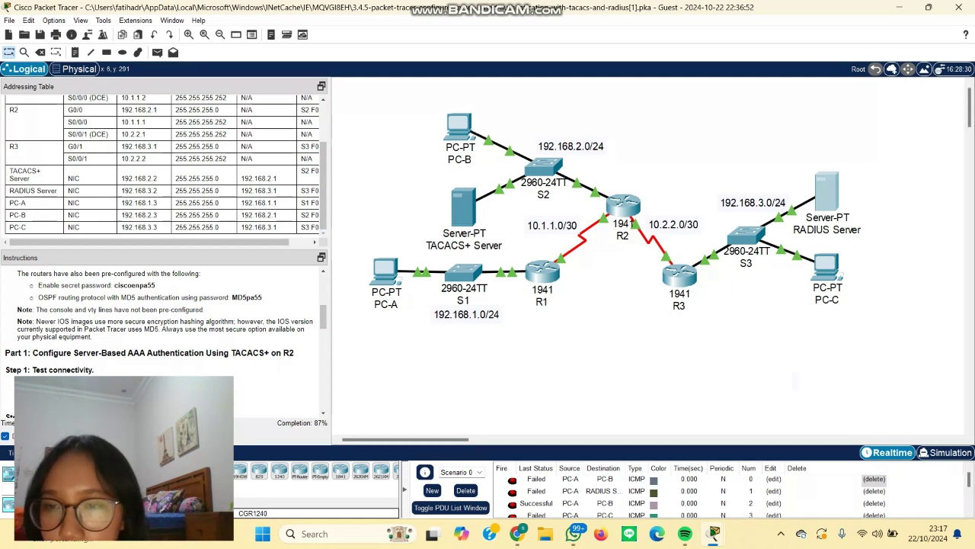
{"action": "scroll", "coordinate": [164, 335], "scroll_direction": "down", "scroll_amount": 1}
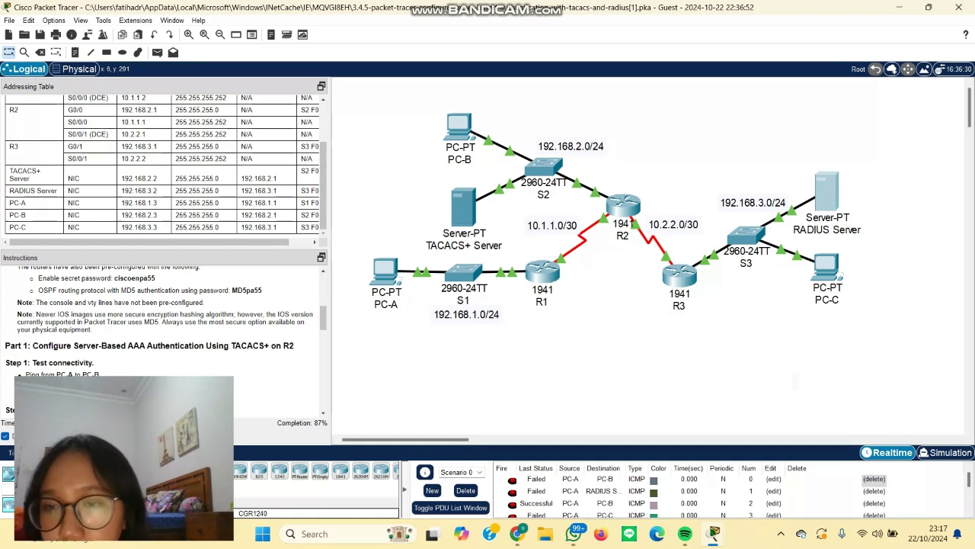
{"action": "scroll", "coordinate": [164, 336], "scroll_direction": "down", "scroll_amount": 2}
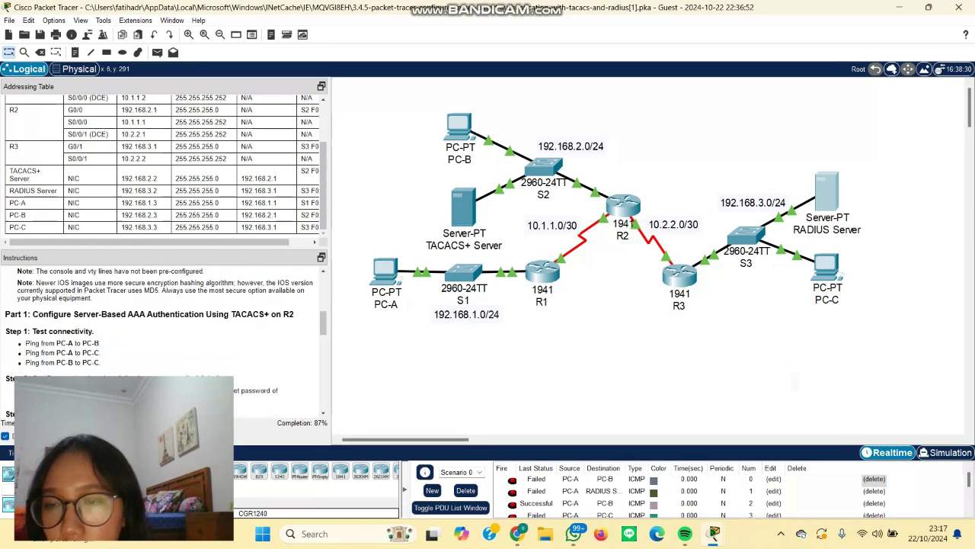
{"action": "scroll", "coordinate": [163, 335], "scroll_direction": "down", "scroll_amount": 2}
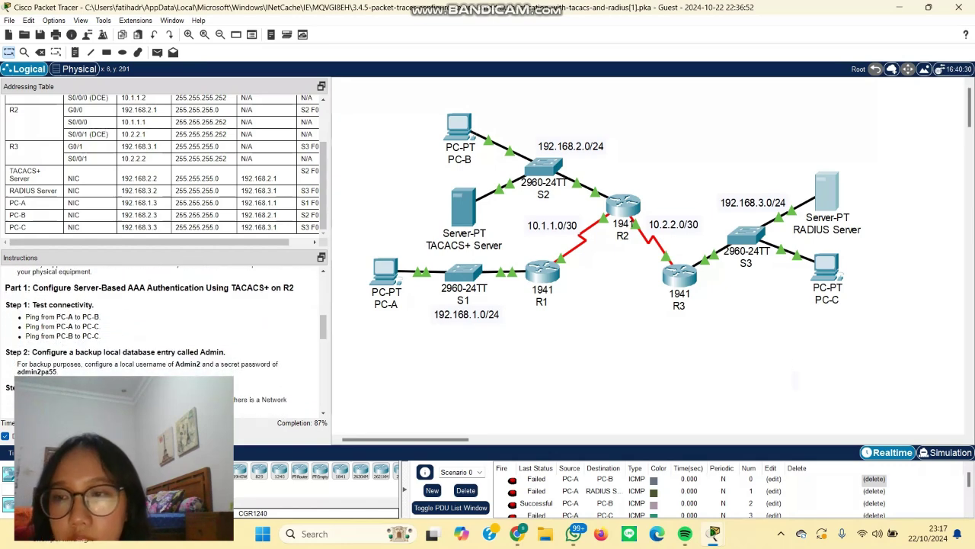
{"action": "scroll", "coordinate": [164, 335], "scroll_direction": "down", "scroll_amount": 1}
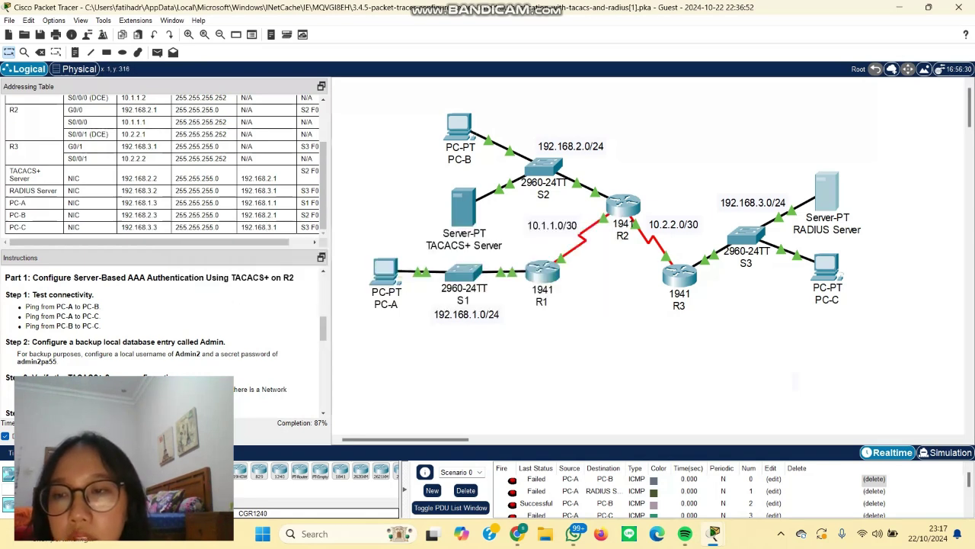
Step: Send Simple PDU pings from PC-A to PC-C and from PC-B to PC-C
{"action": "left_click", "coordinate": [157, 52]}
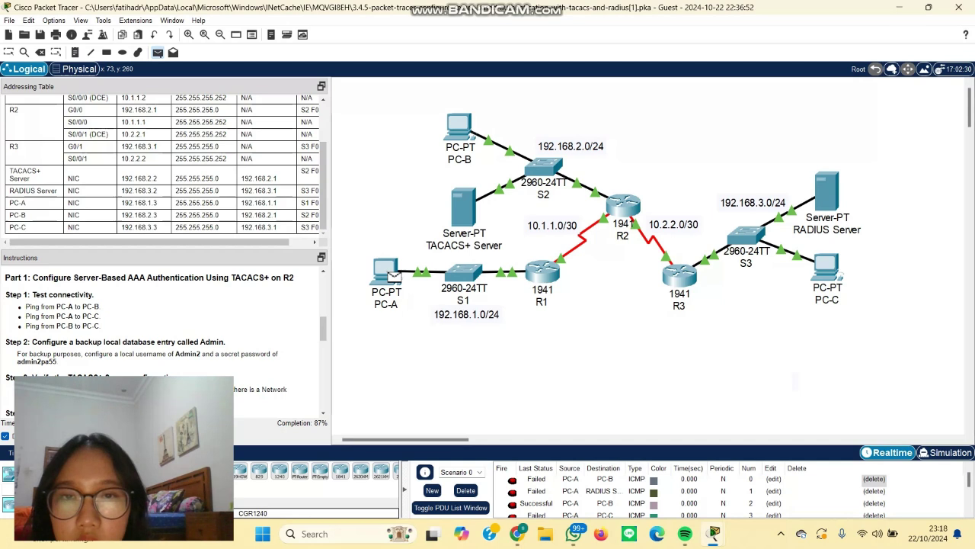
{"action": "key", "text": "Escape"}
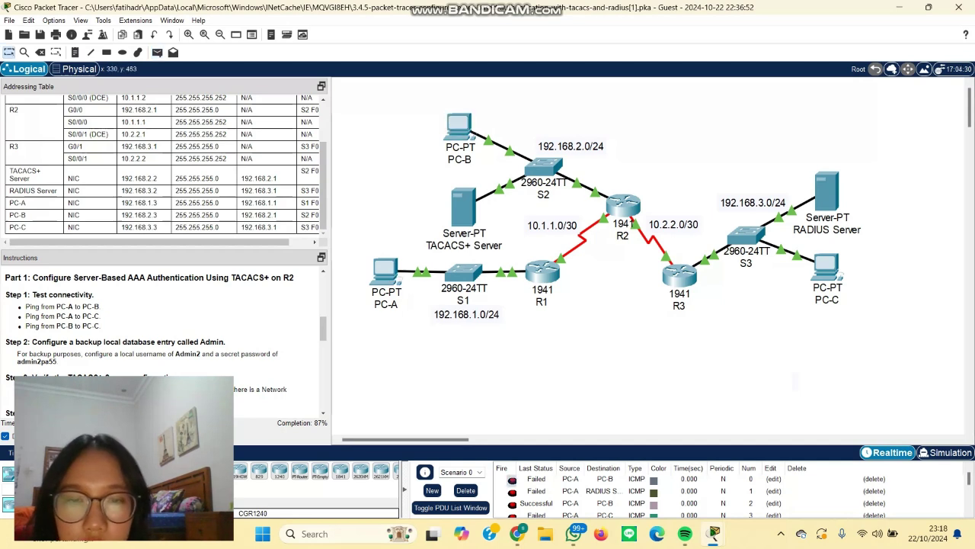
{"action": "scroll", "coordinate": [731, 491], "scroll_direction": "down", "scroll_amount": 2}
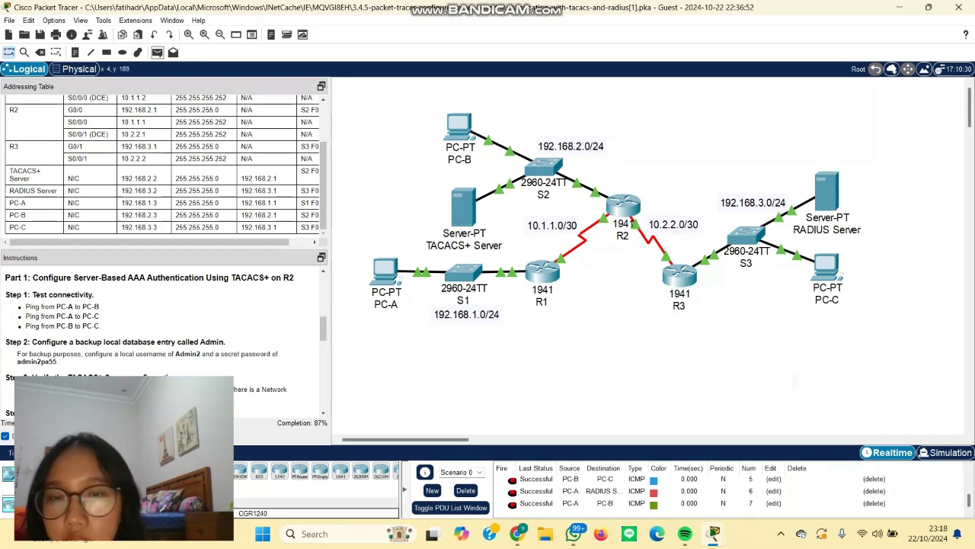
{"action": "left_click", "coordinate": [157, 52]}
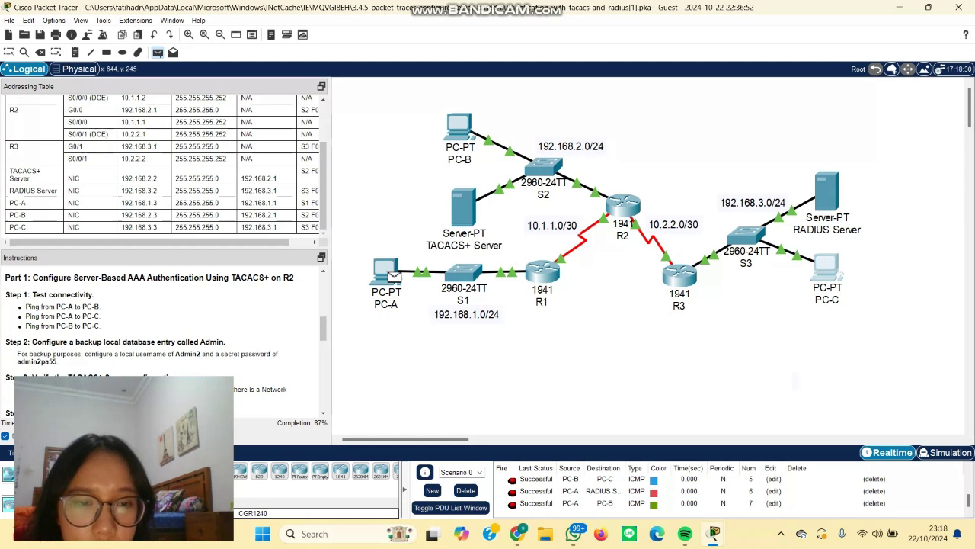
{"action": "left_click", "coordinate": [823, 263]}
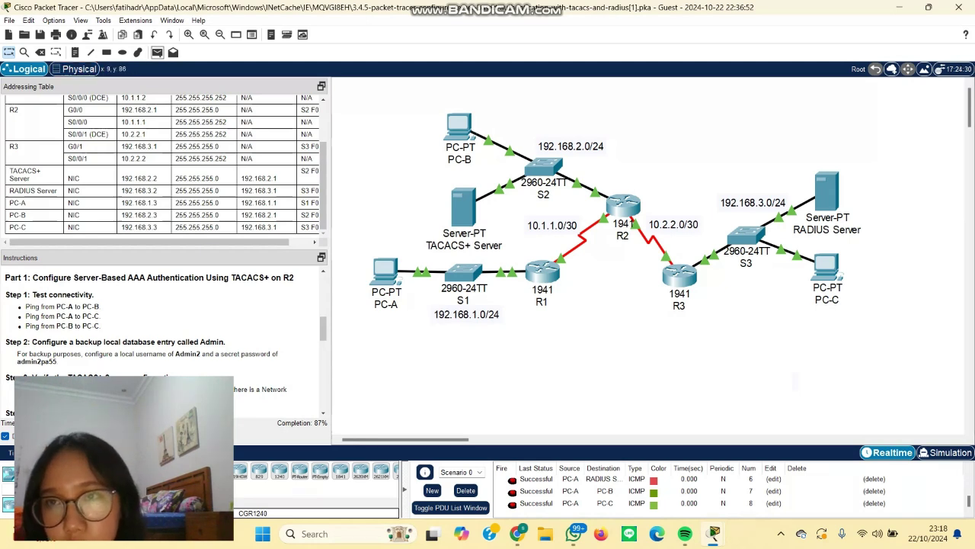
{"action": "left_click", "coordinate": [157, 52]}
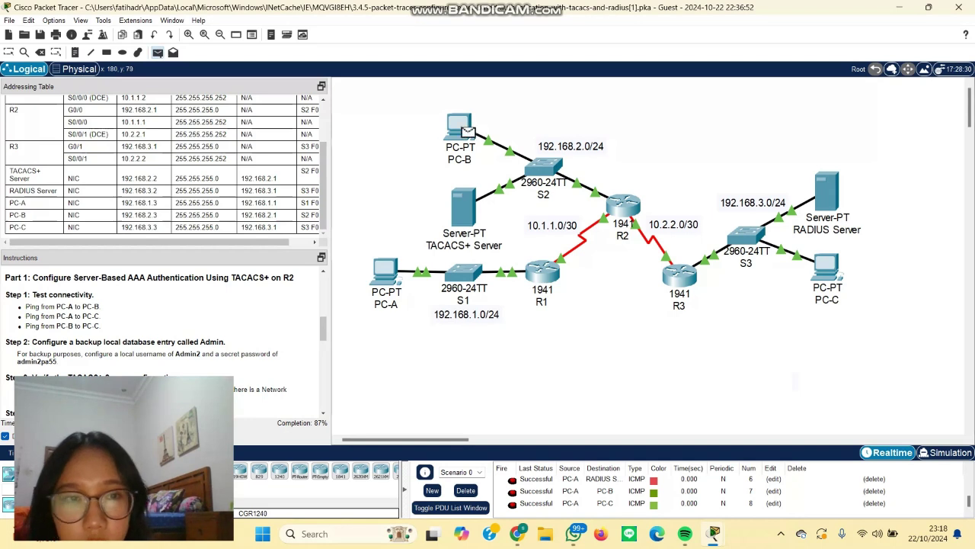
{"action": "left_click", "coordinate": [467, 132]}
{"action": "left_click", "coordinate": [827, 266]}
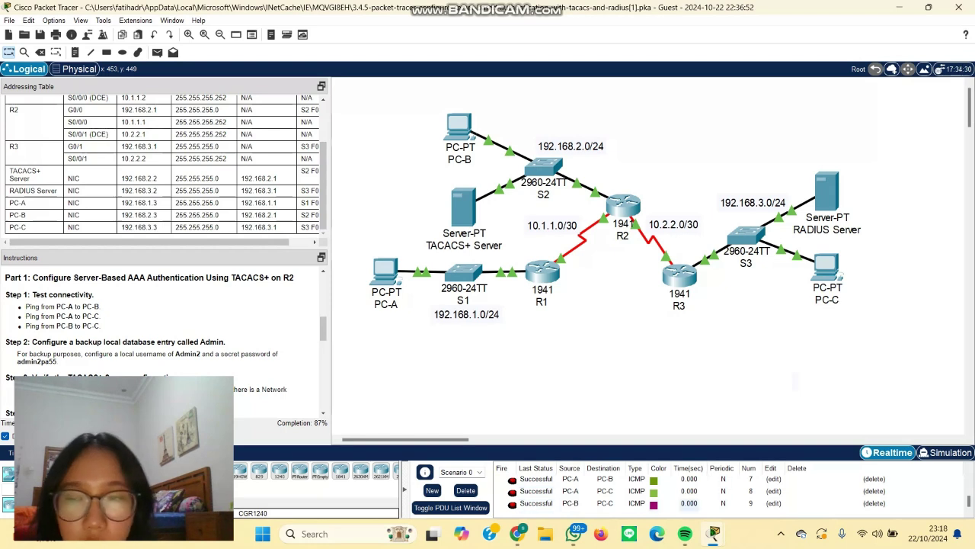
{"action": "scroll", "coordinate": [166, 346], "scroll_direction": "down", "scroll_amount": 2}
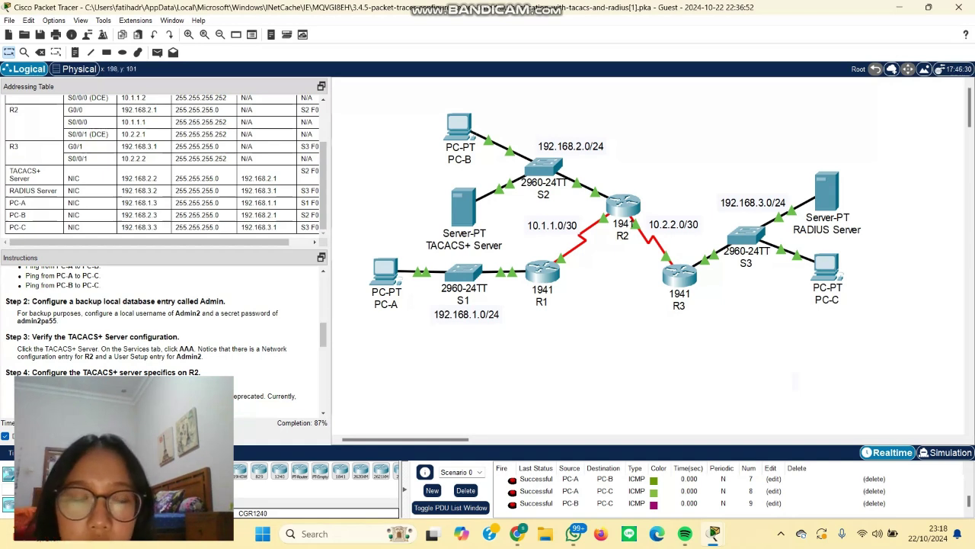
{"action": "left_click", "coordinate": [623, 204]}
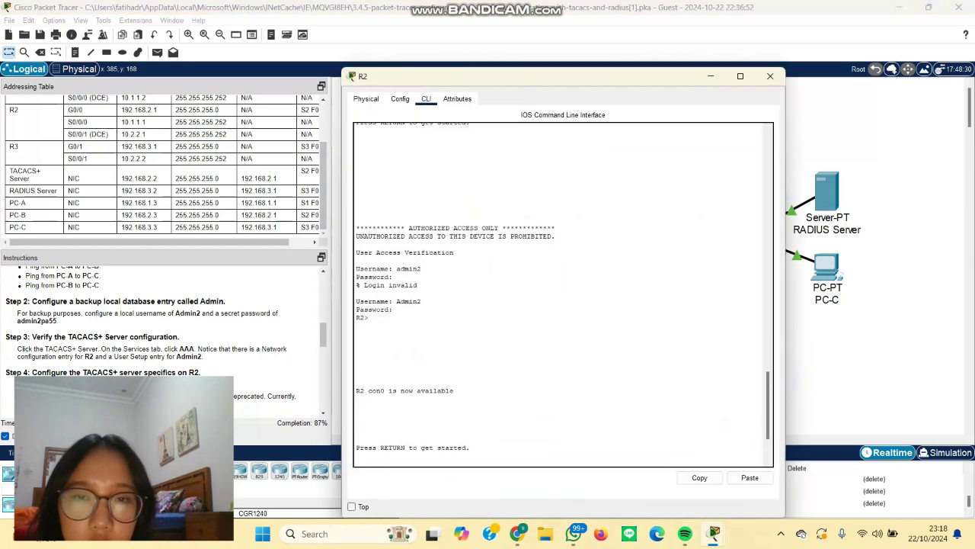
{"action": "left_click", "coordinate": [400, 98]}
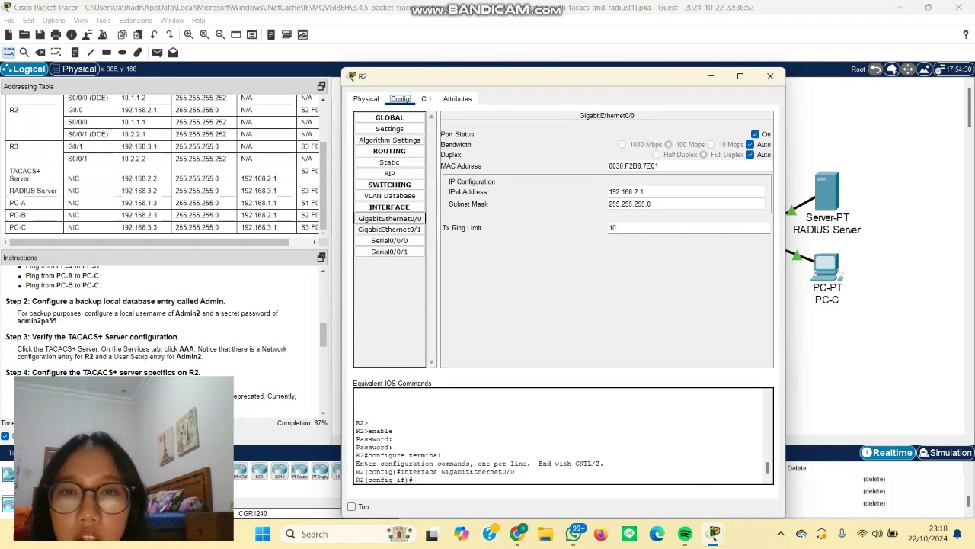
{"action": "key", "text": "Right"}
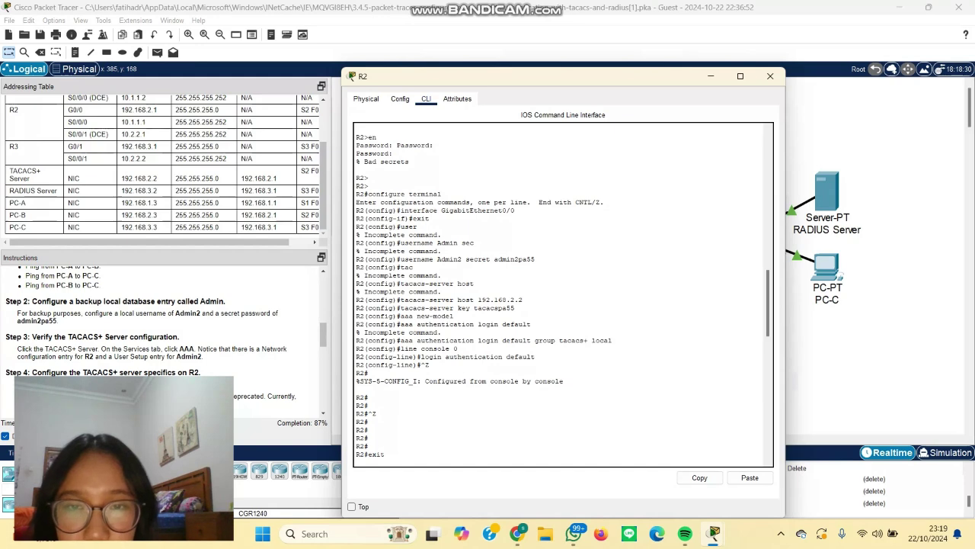
{"action": "key", "text": "Return"}
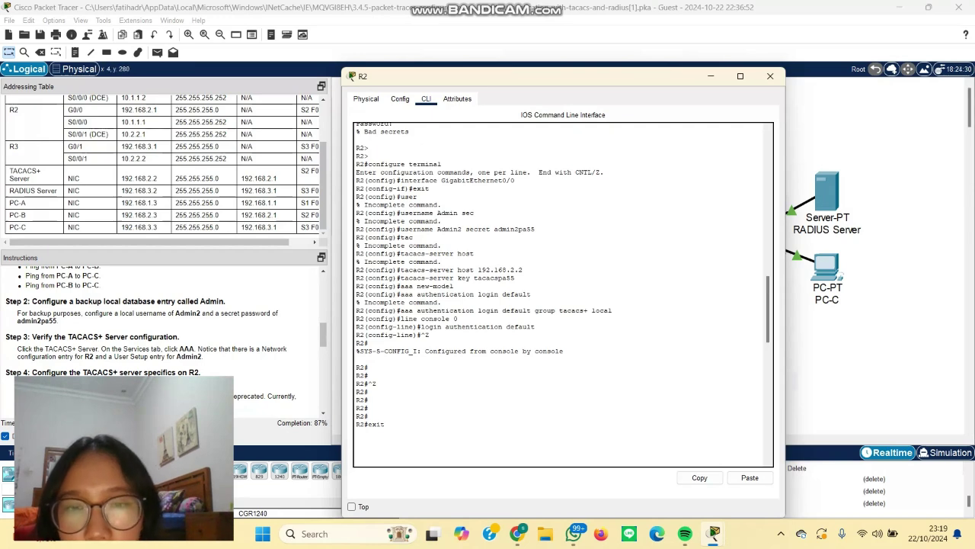
{"action": "scroll", "coordinate": [153, 335], "scroll_direction": "down", "scroll_amount": 1}
{"action": "scroll", "coordinate": [152, 335], "scroll_direction": "down", "scroll_amount": 1}
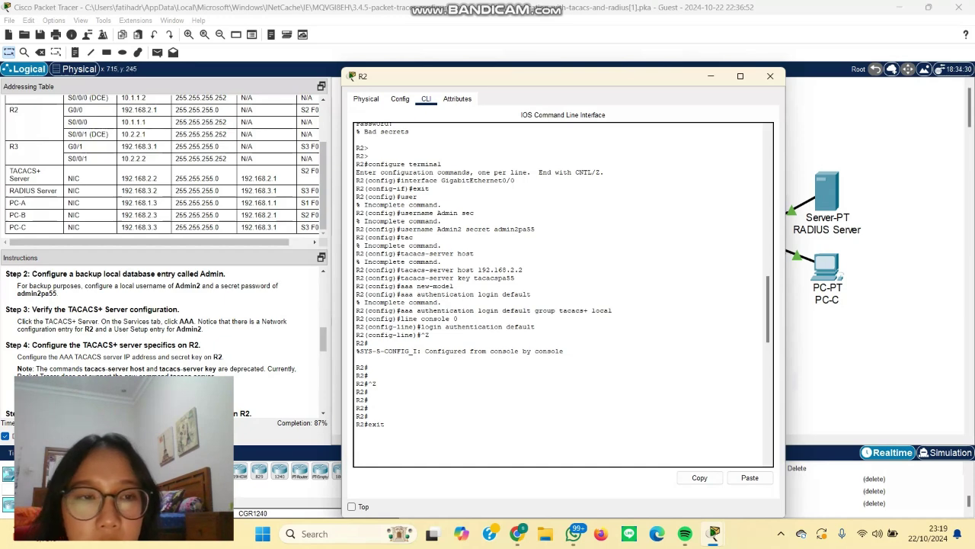
{"action": "left_click", "coordinate": [770, 76]}
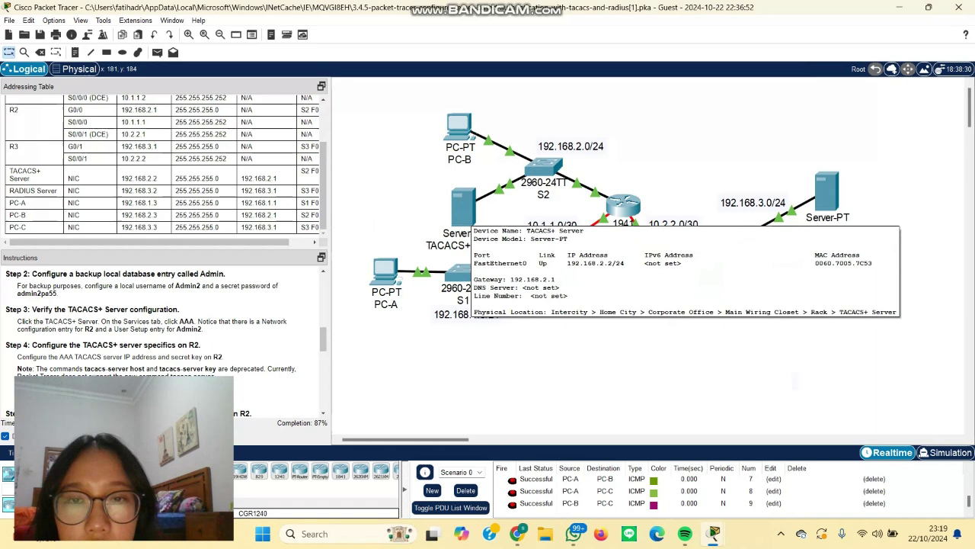
{"action": "left_click", "coordinate": [462, 204]}
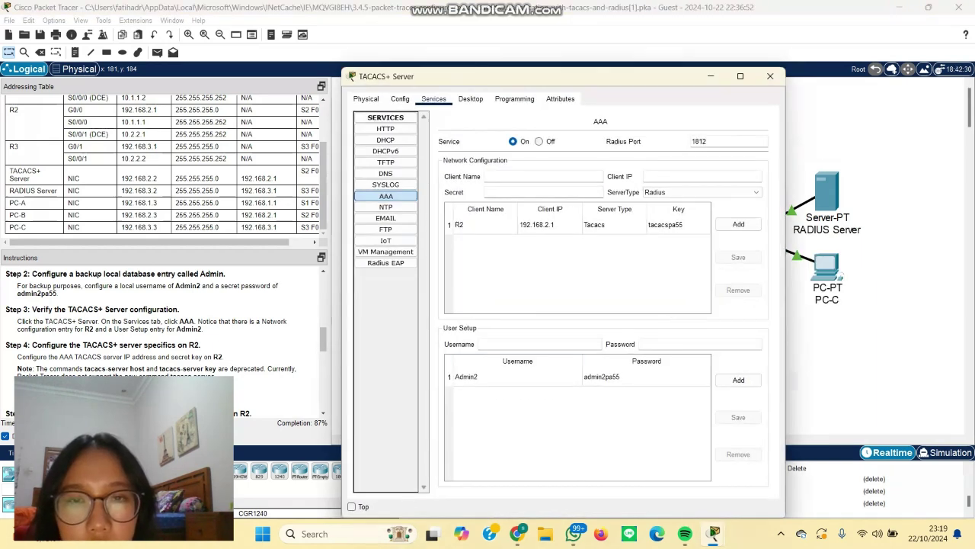
{"action": "left_click", "coordinate": [518, 376]}
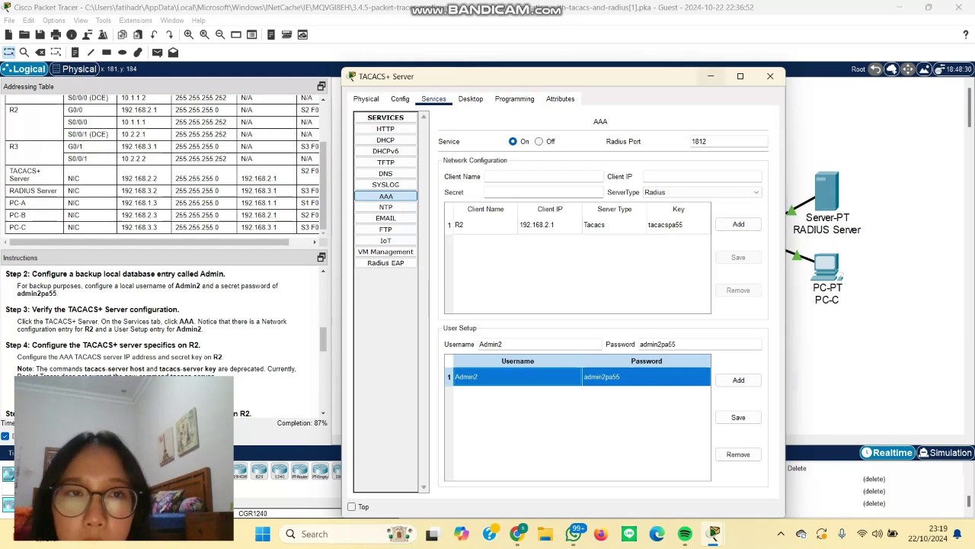
{"action": "left_click", "coordinate": [711, 76]}
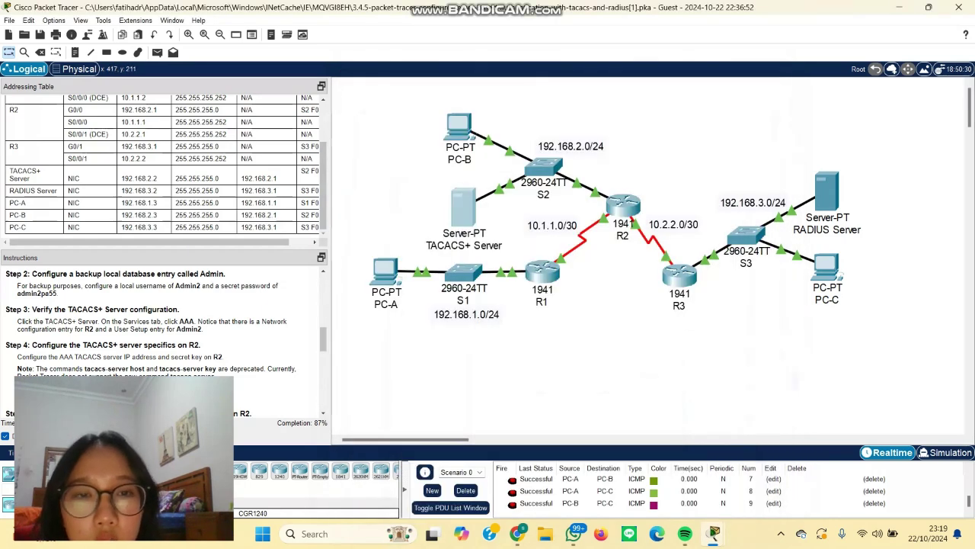
Step: Review Step 4's AAA TACACS wording, then log out of R2's console session in the CLI
{"action": "left_click", "coordinate": [614, 206]}
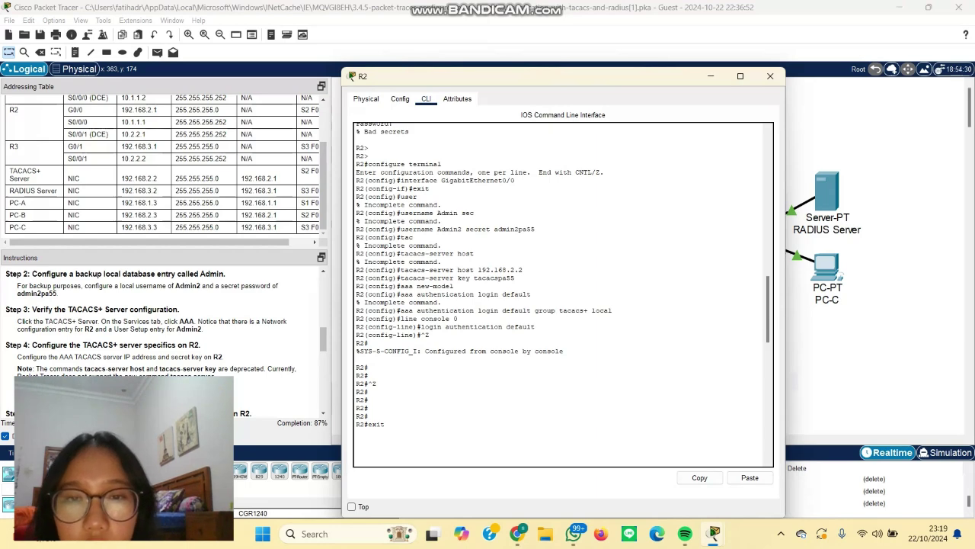
{"action": "scroll", "coordinate": [563, 294], "scroll_direction": "down", "scroll_amount": 1}
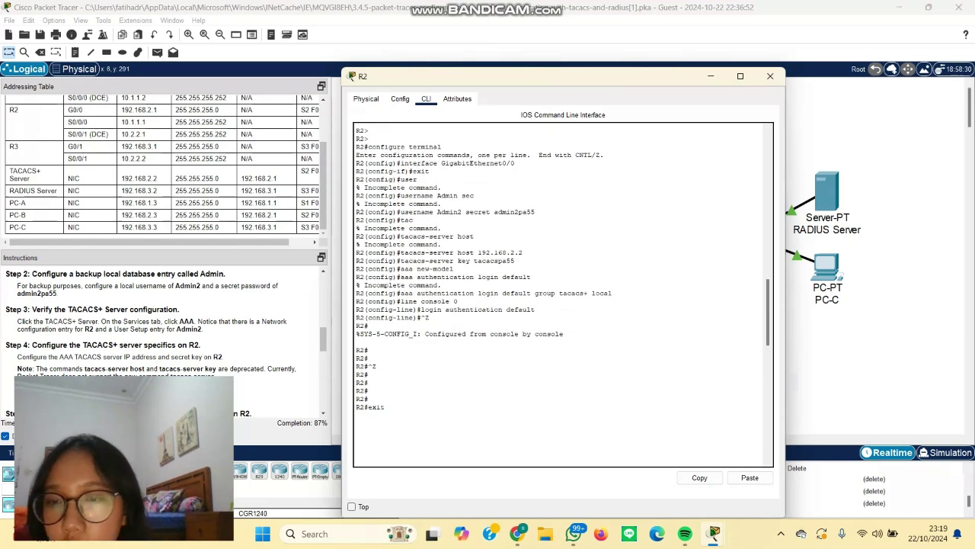
{"action": "scroll", "coordinate": [160, 335], "scroll_direction": "down", "scroll_amount": 1}
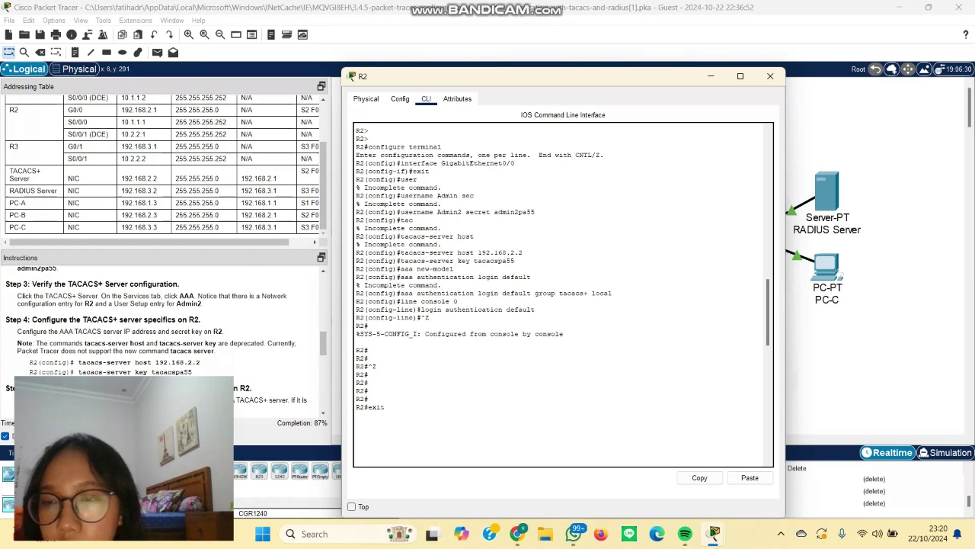
{"action": "left_click_drag", "start_coordinate": [59, 332], "coordinate": [92, 331]}
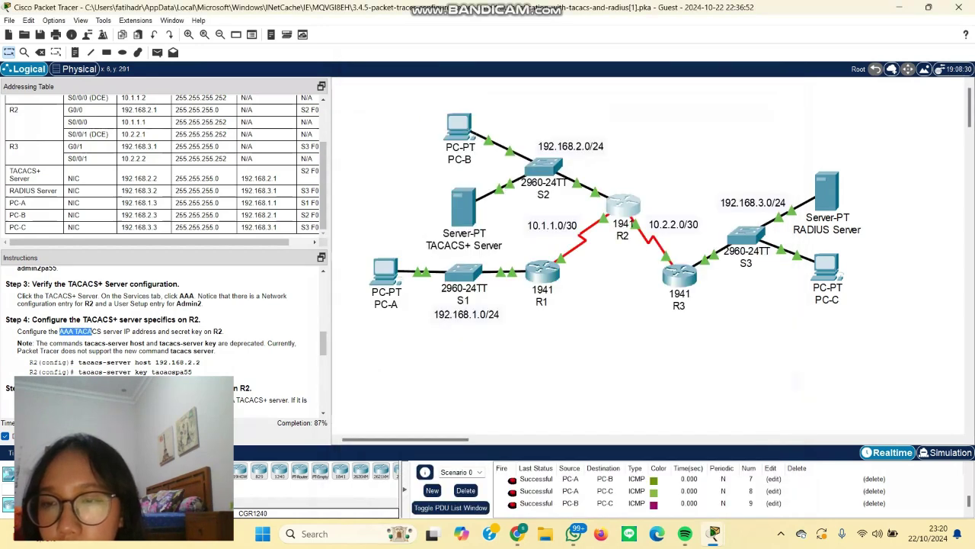
{"action": "scroll", "coordinate": [163, 335], "scroll_direction": "down", "scroll_amount": 1}
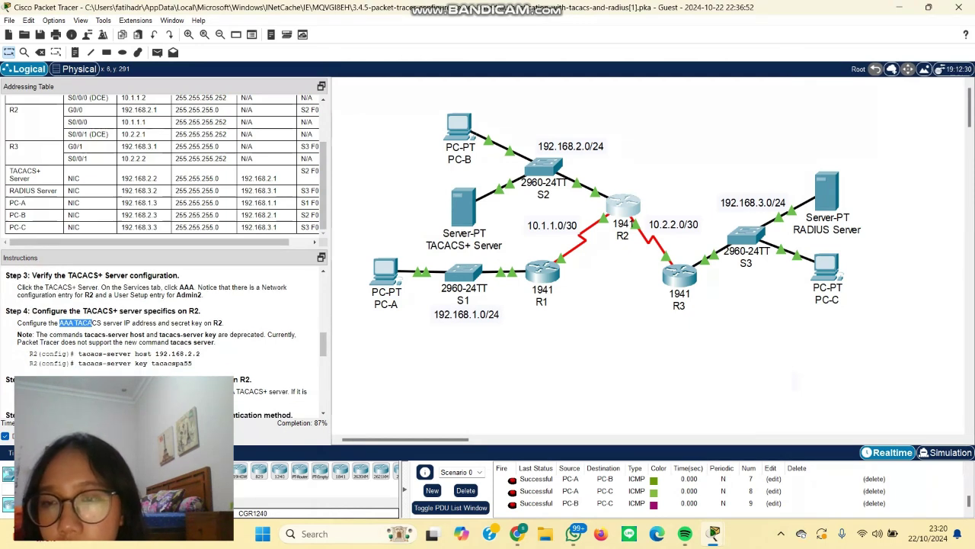
{"action": "scroll", "coordinate": [157, 341], "scroll_direction": "down", "scroll_amount": 2}
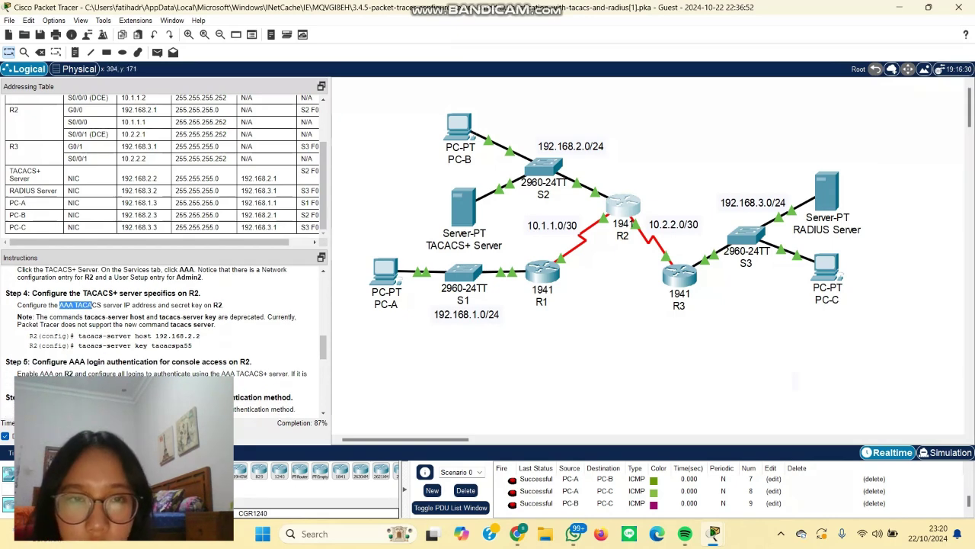
{"action": "left_click", "coordinate": [626, 206]}
{"action": "key", "text": "Return"}
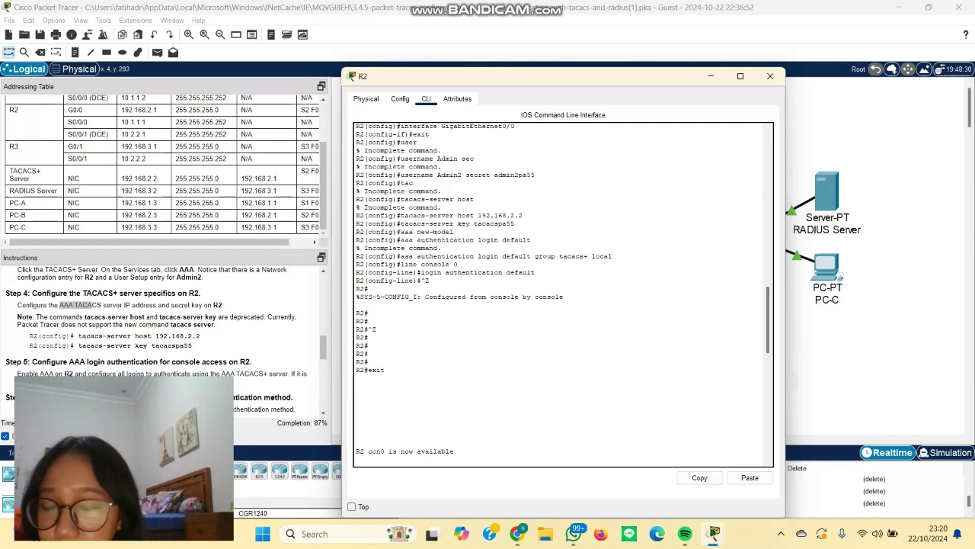
{"action": "scroll", "coordinate": [164, 336], "scroll_direction": "down", "scroll_amount": 3}
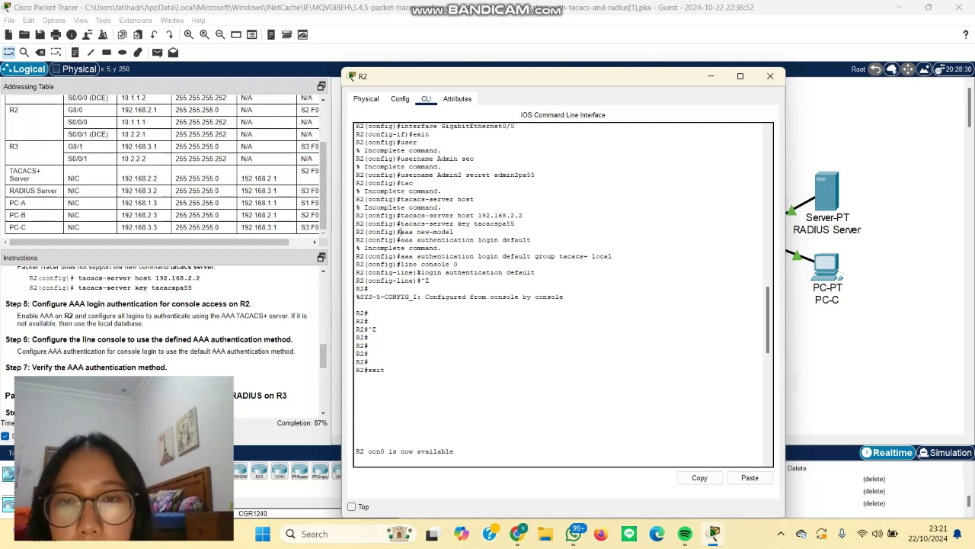
{"action": "left_click_drag", "start_coordinate": [400, 231], "coordinate": [531, 239]}
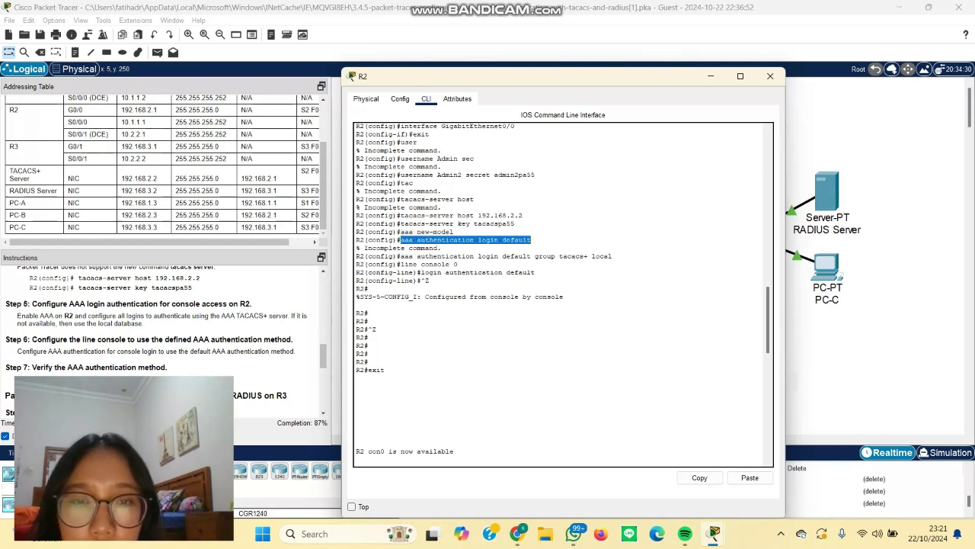
{"action": "left_click_drag", "start_coordinate": [401, 256], "coordinate": [612, 256]}
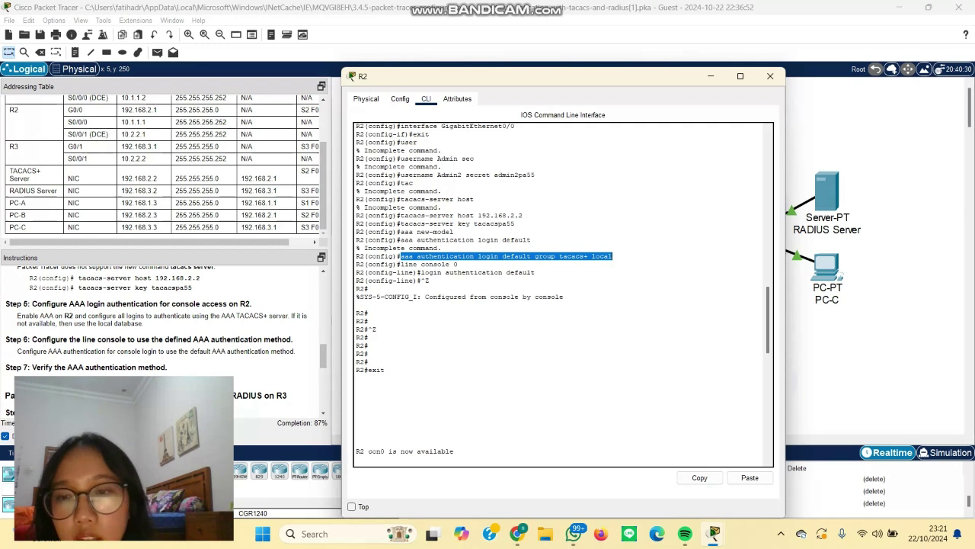
{"action": "left_click", "coordinate": [592, 256]}
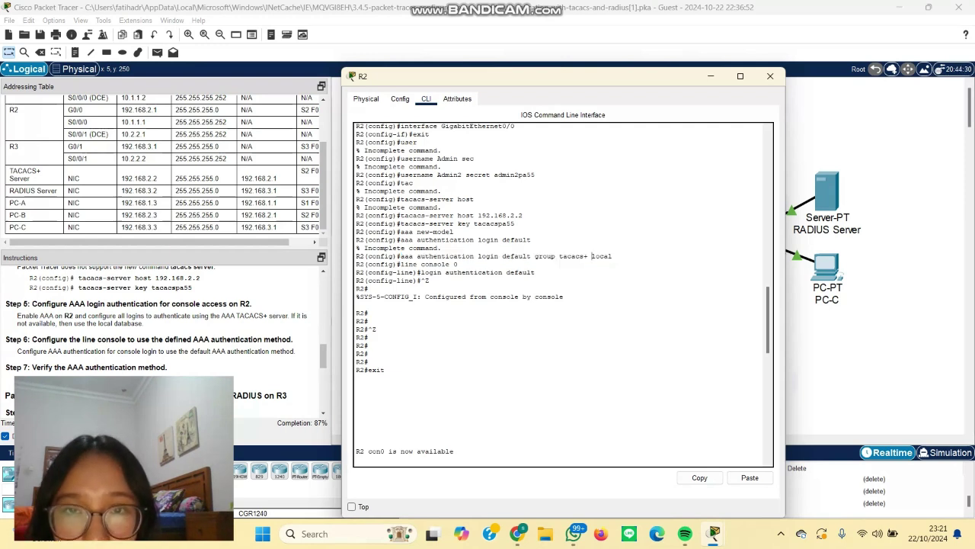
{"action": "left_click_drag", "start_coordinate": [401, 174], "coordinate": [536, 175]}
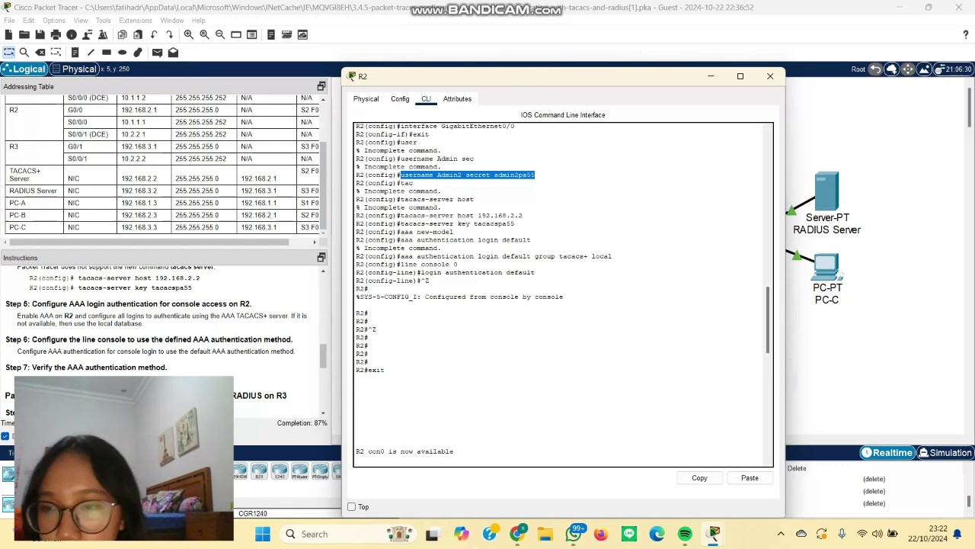
{"action": "scroll", "coordinate": [164, 335], "scroll_direction": "down", "scroll_amount": 2}
{"action": "scroll", "coordinate": [164, 339], "scroll_direction": "down", "scroll_amount": 4}
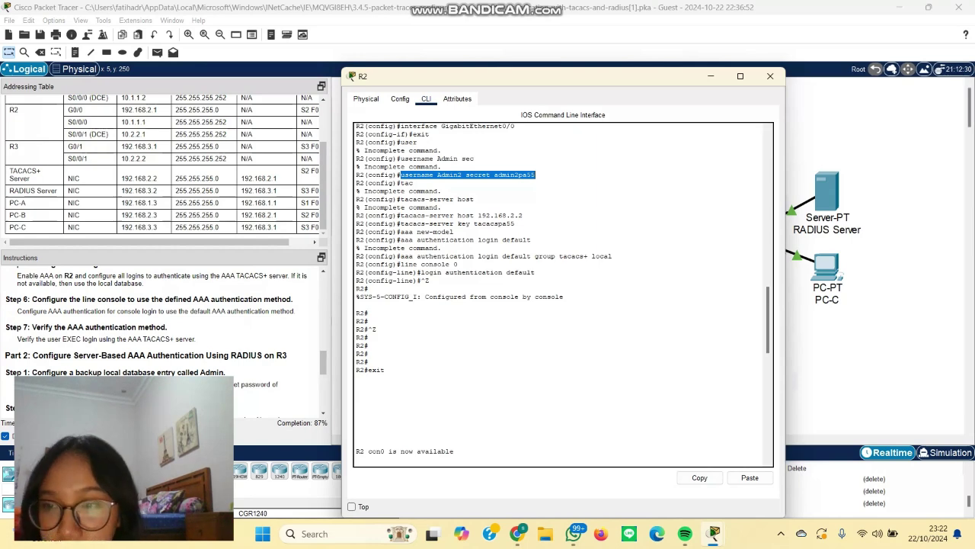
{"action": "scroll", "coordinate": [164, 335], "scroll_direction": "up", "scroll_amount": 4}
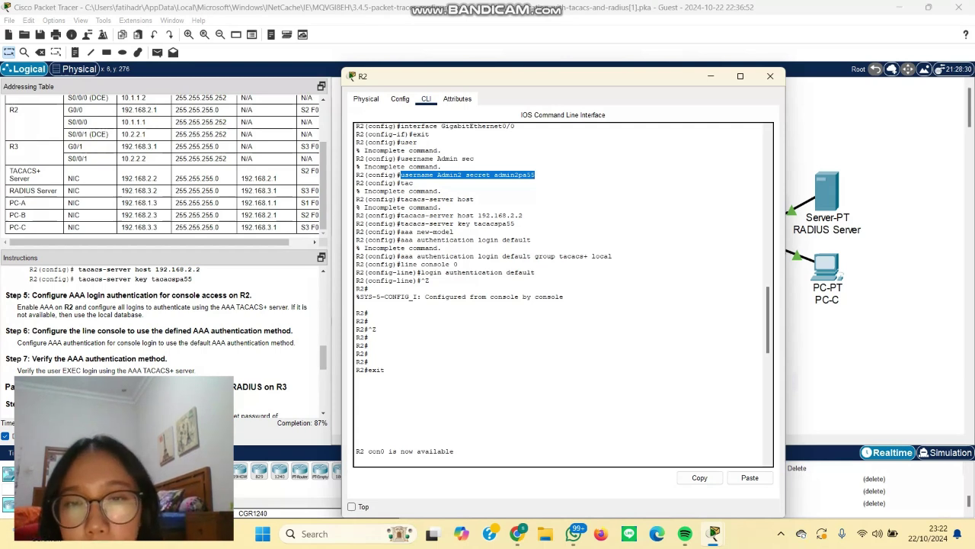
{"action": "left_click_drag", "start_coordinate": [401, 264], "coordinate": [458, 264]}
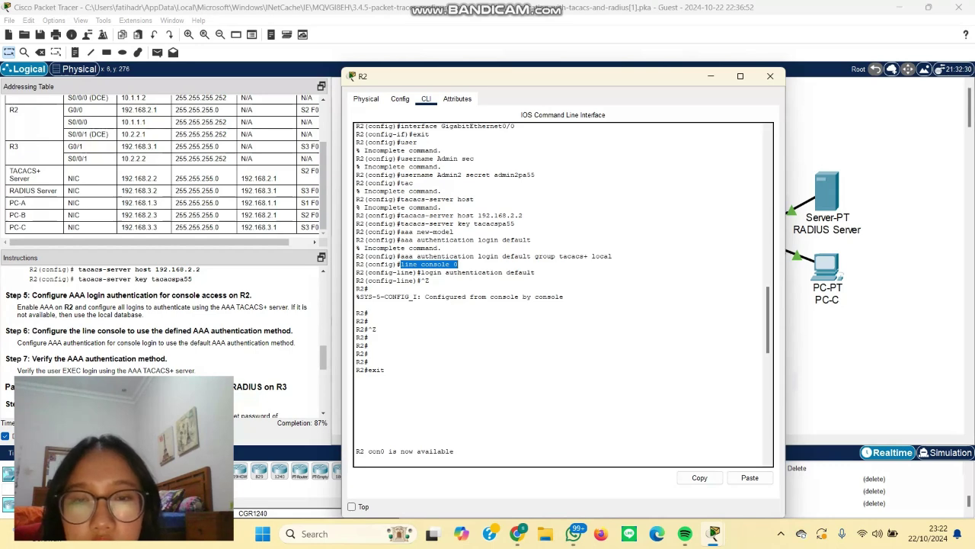
{"action": "scroll", "coordinate": [564, 294], "scroll_direction": "down", "scroll_amount": 2}
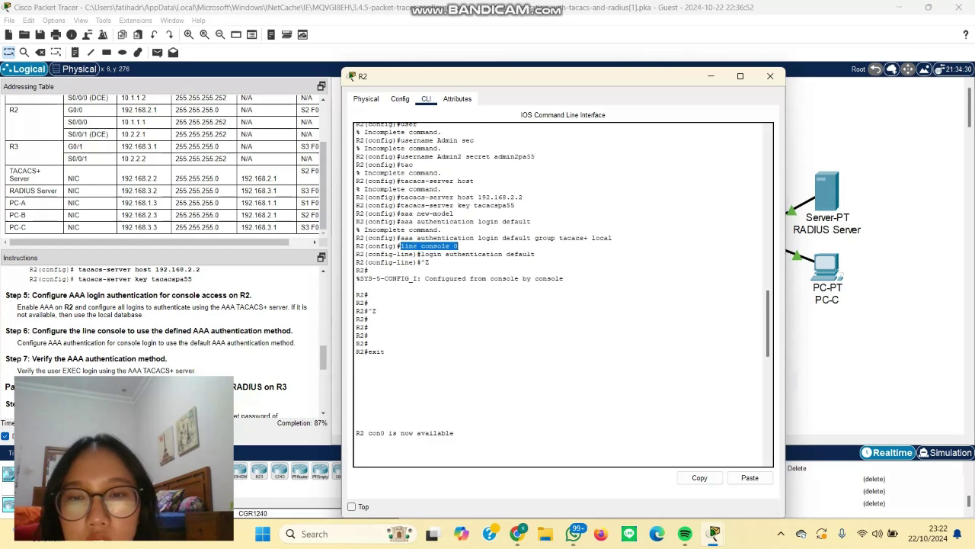
{"action": "scroll", "coordinate": [564, 294], "scroll_direction": "down", "scroll_amount": 1}
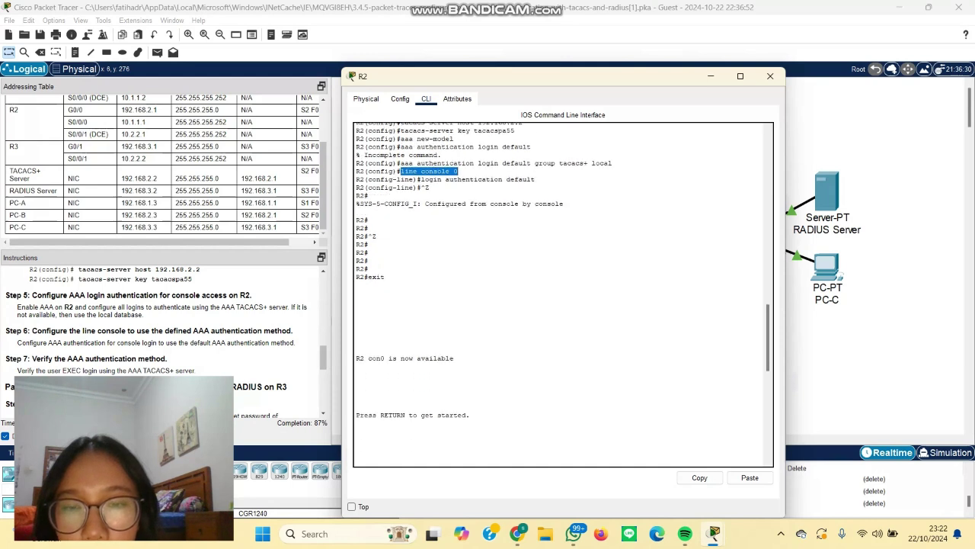
Step: Start a new R2 console login, trying username admin2, then Admin2
{"action": "key", "text": "Return"}
{"action": "type", "text": "admin2"}
{"action": "key", "text": "Return"}
{"action": "key", "text": "Return"}
{"action": "type", "text": "Admin2"}
{"action": "key", "text": "Return"}
{"action": "key", "text": "Return"}
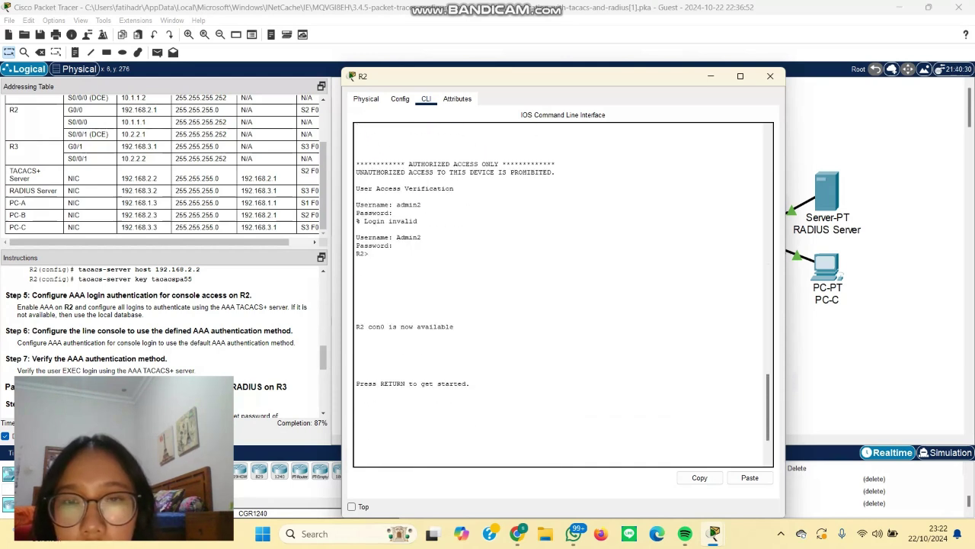
{"action": "key", "text": "Return"}
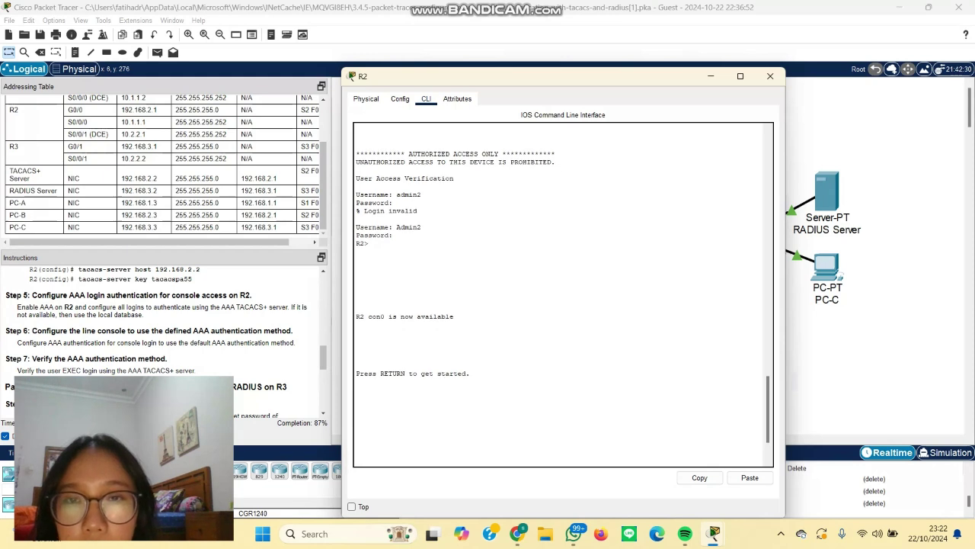
Step: Confirm lowercase admin2 was rejected and Admin2 accepted, then paste the GigabitEthernet0/0 interface commands
{"action": "left_click_drag", "start_coordinate": [355, 178], "coordinate": [455, 178]}
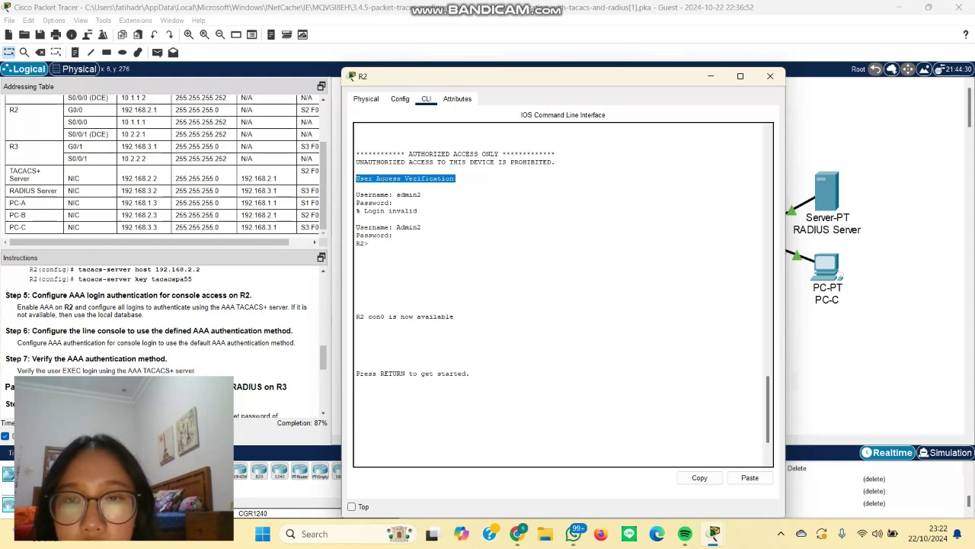
{"action": "left_click", "coordinate": [455, 178]}
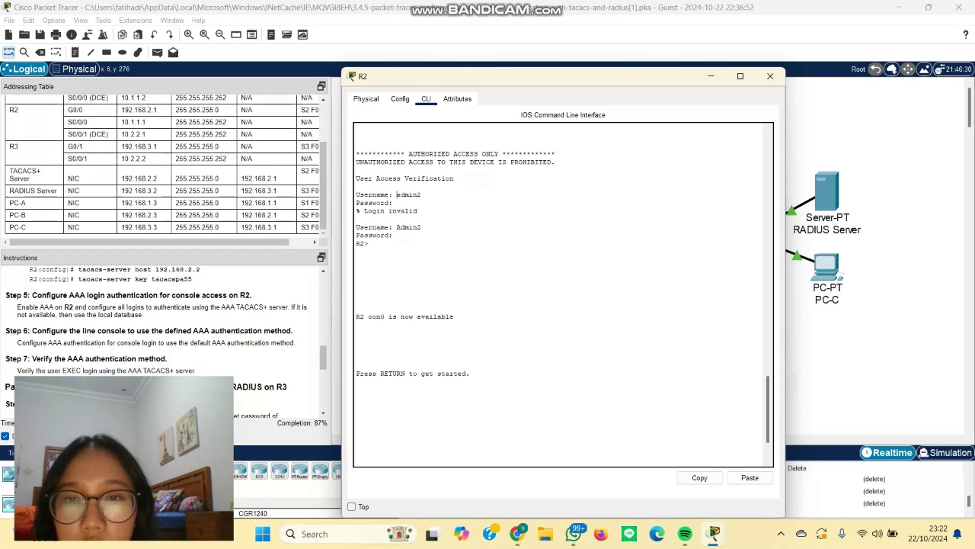
{"action": "left_click_drag", "start_coordinate": [396, 194], "coordinate": [422, 194]}
{"action": "left_click", "coordinate": [422, 194]}
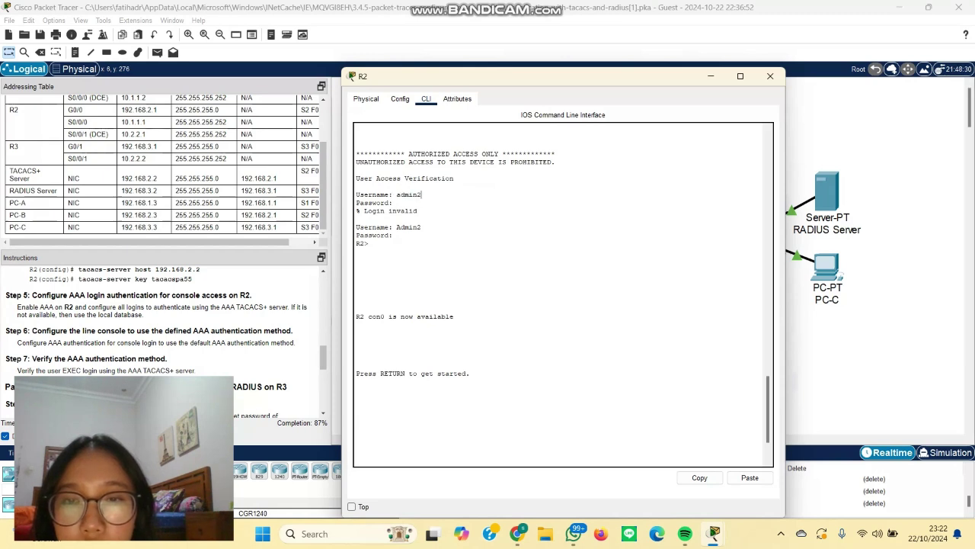
{"action": "left_click_drag", "start_coordinate": [392, 227], "coordinate": [421, 227]}
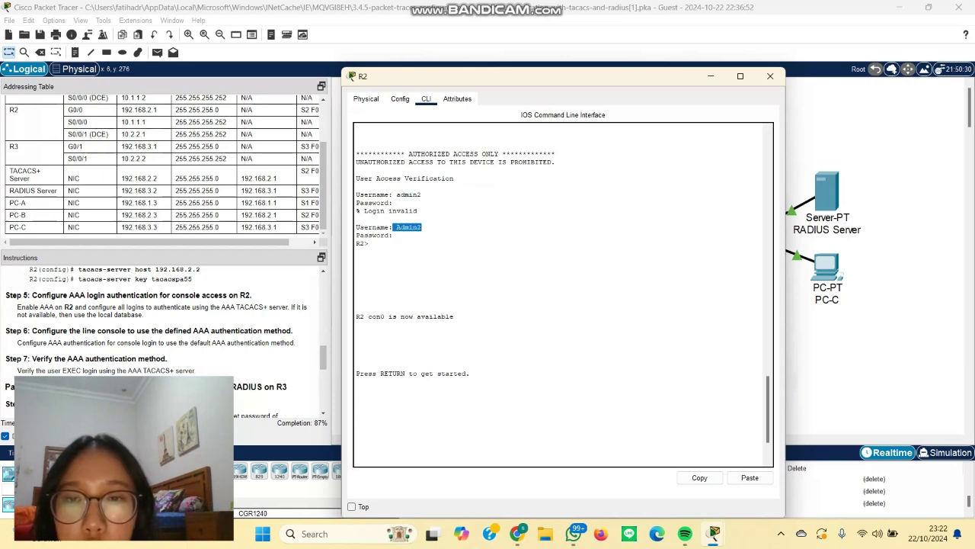
{"action": "scroll", "coordinate": [164, 339], "scroll_direction": "up", "scroll_amount": 4}
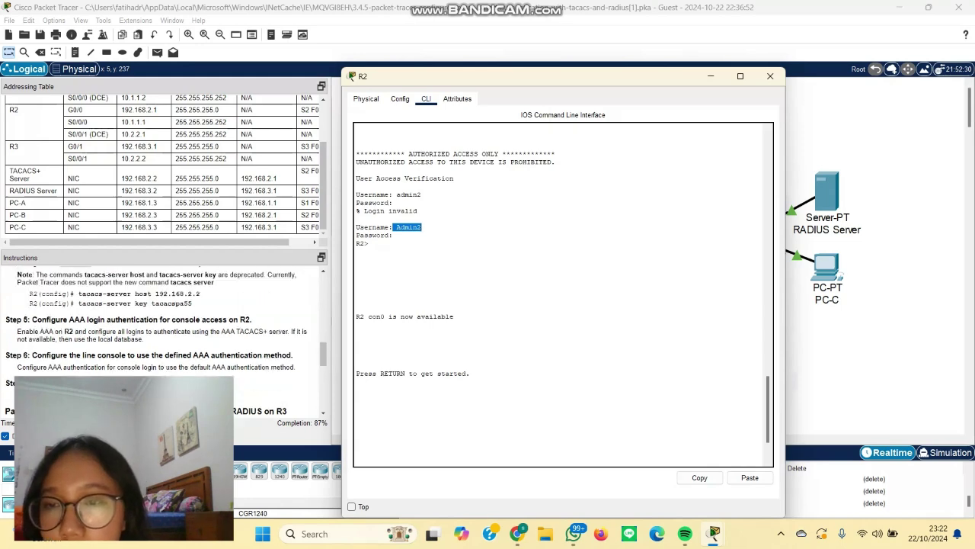
{"action": "scroll", "coordinate": [163, 339], "scroll_direction": "up", "scroll_amount": 2}
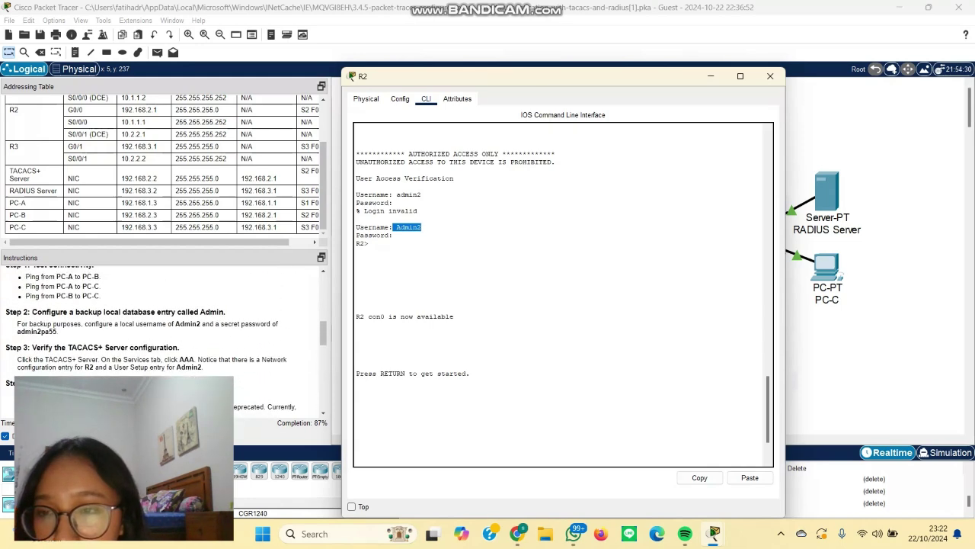
{"action": "scroll", "coordinate": [164, 339], "scroll_direction": "down", "scroll_amount": 5}
{"action": "scroll", "coordinate": [164, 339], "scroll_direction": "down", "scroll_amount": 6}
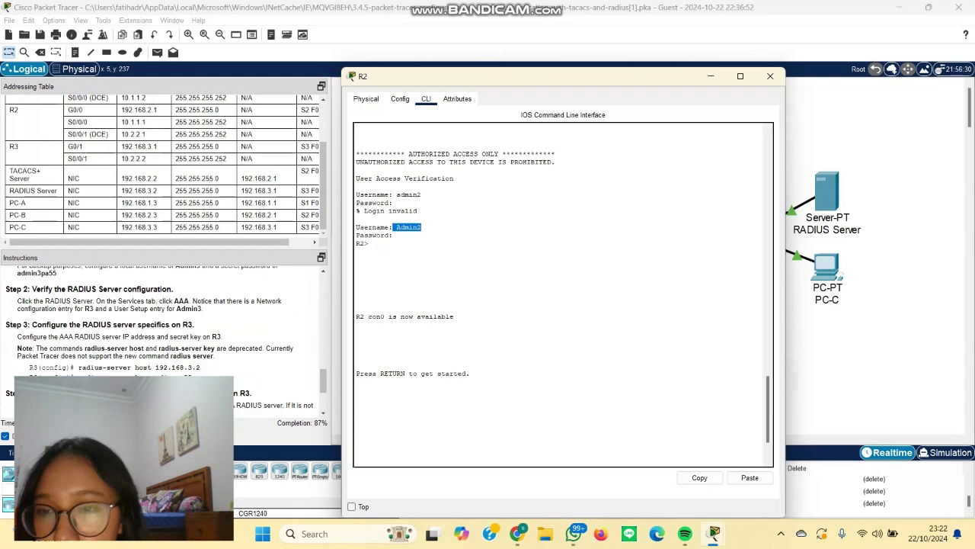
{"action": "scroll", "coordinate": [164, 339], "scroll_direction": "up", "scroll_amount": 5}
{"action": "scroll", "coordinate": [163, 339], "scroll_direction": "up", "scroll_amount": 2}
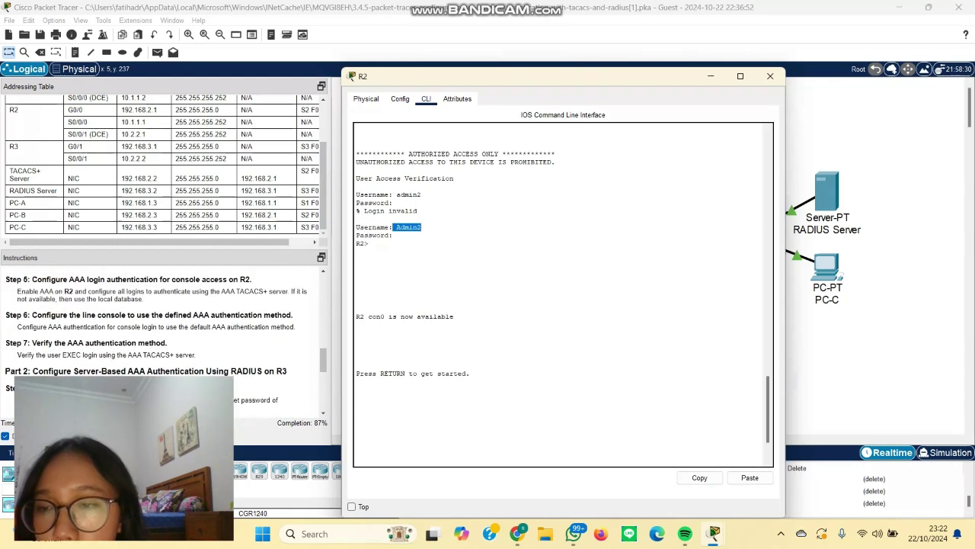
{"action": "scroll", "coordinate": [164, 339], "scroll_direction": "down", "scroll_amount": 3}
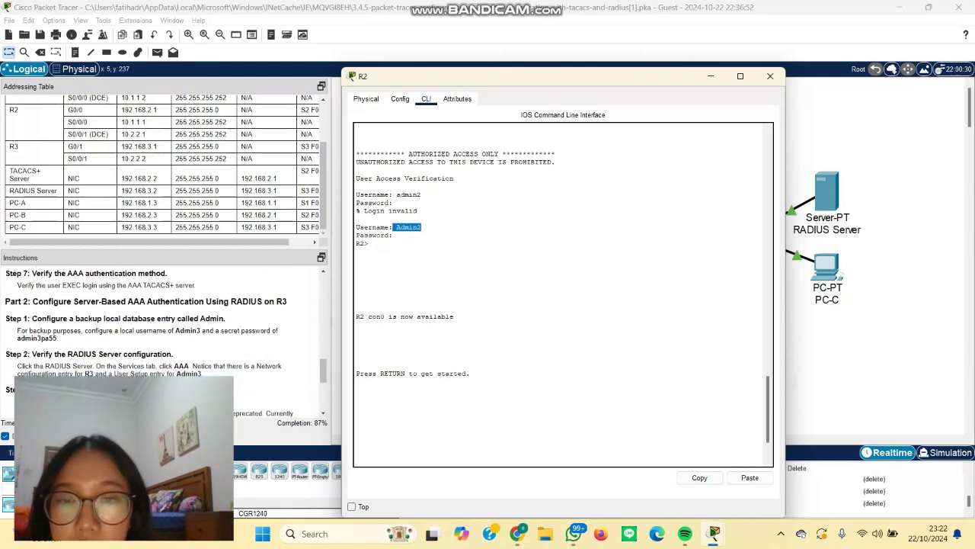
{"action": "key", "text": "ctrl+v"}
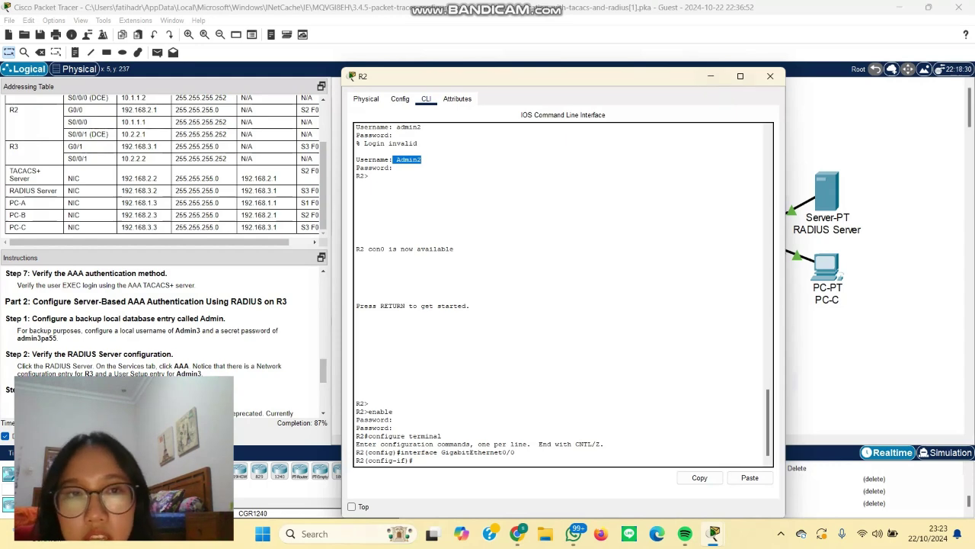
Step: Minimize R2's window and open router R3's Config tab showing GigabitEthernet0/0
{"action": "left_click", "coordinate": [710, 76]}
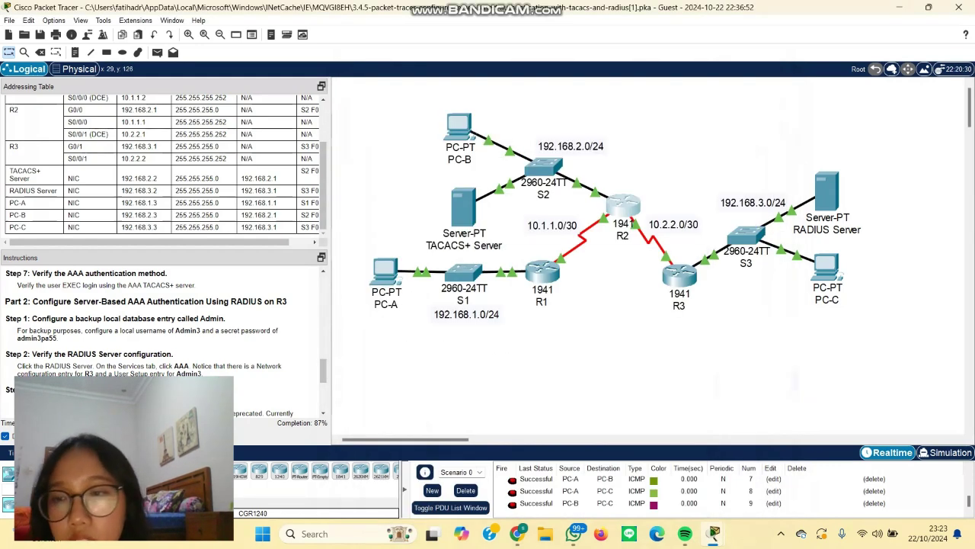
{"action": "scroll", "coordinate": [160, 335], "scroll_direction": "down", "scroll_amount": 1}
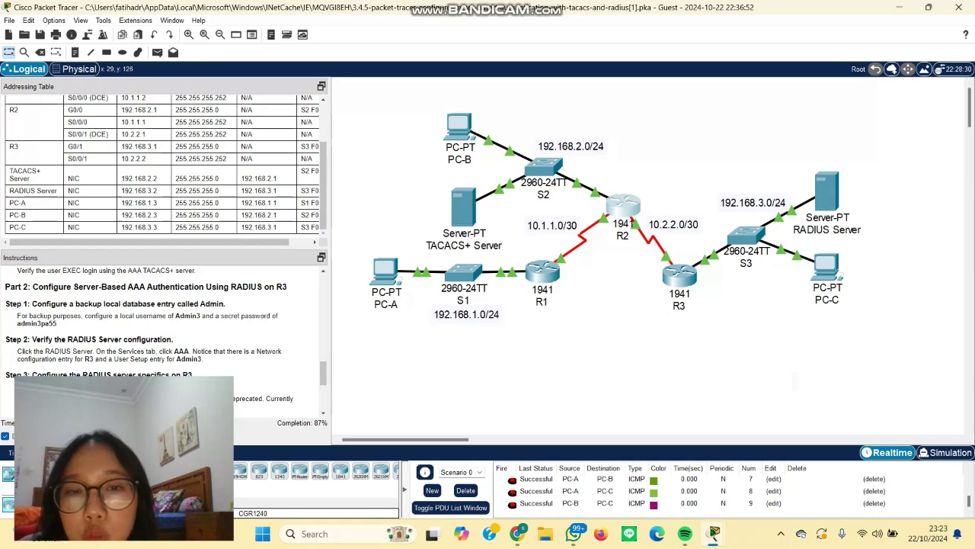
{"action": "mouse_move", "coordinate": [680, 289]}
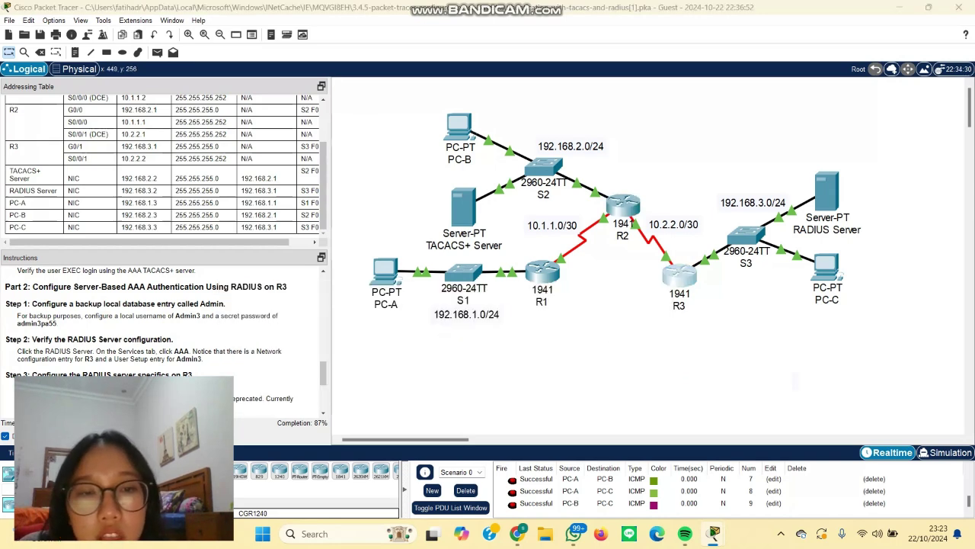
{"action": "left_click", "coordinate": [680, 272]}
{"action": "left_click", "coordinate": [400, 98]}
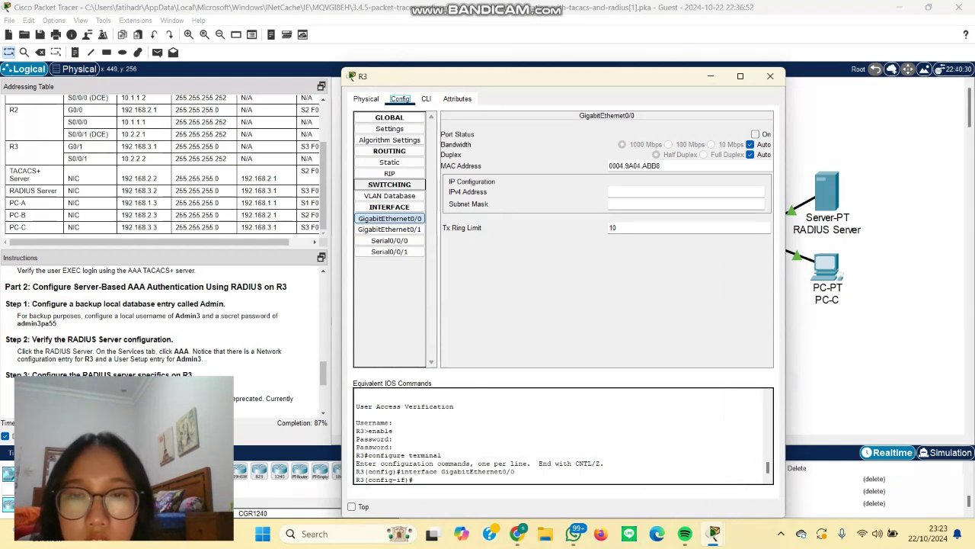
Step: Open R3's CLI and scroll the running-config to its RADIUS-then-local login authentication line
{"action": "left_click", "coordinate": [426, 98]}
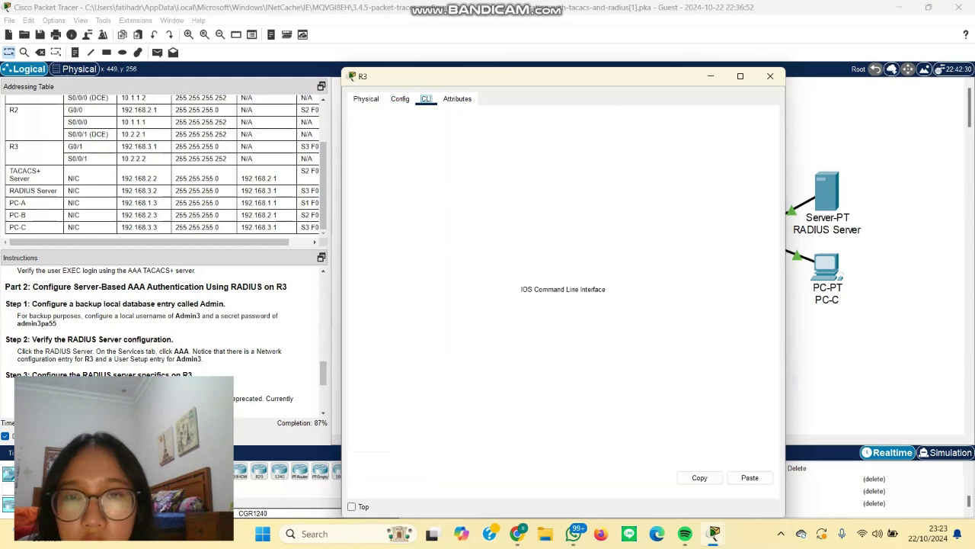
{"action": "scroll", "coordinate": [563, 294], "scroll_direction": "up", "scroll_amount": 10}
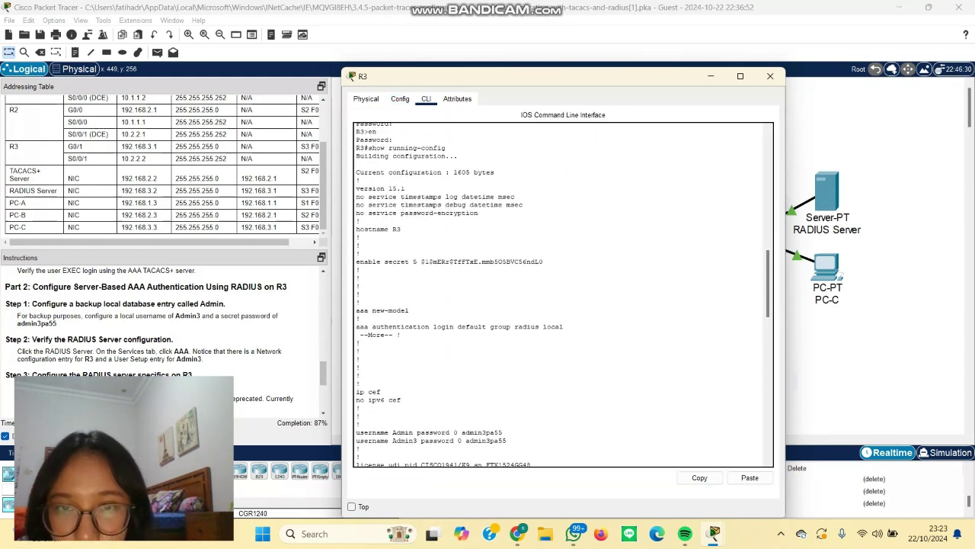
{"action": "scroll", "coordinate": [563, 294], "scroll_direction": "up", "scroll_amount": 10}
{"action": "scroll", "coordinate": [563, 294], "scroll_direction": "down", "scroll_amount": 5}
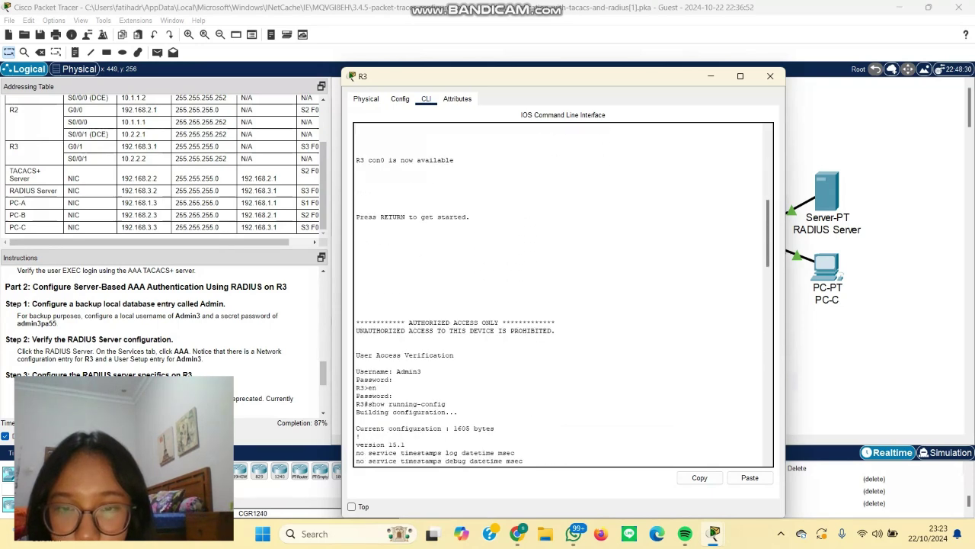
{"action": "scroll", "coordinate": [563, 294], "scroll_direction": "down", "scroll_amount": 3}
{"action": "scroll", "coordinate": [563, 294], "scroll_direction": "down", "scroll_amount": 3}
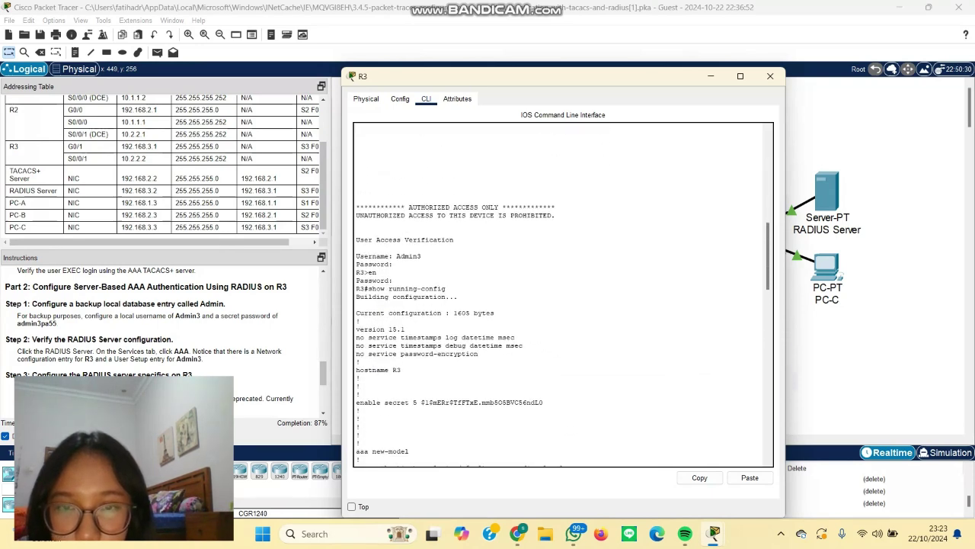
{"action": "scroll", "coordinate": [563, 295], "scroll_direction": "down", "scroll_amount": 9}
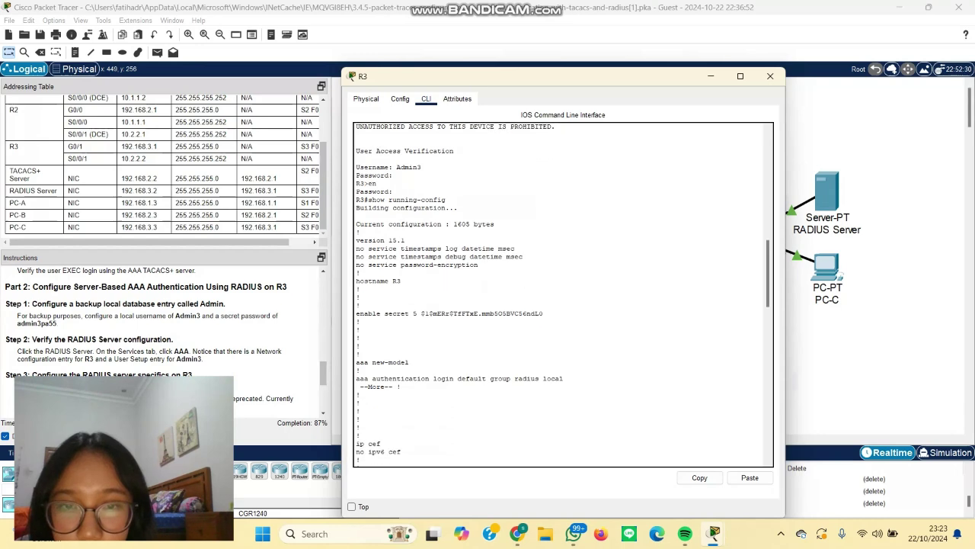
{"action": "scroll", "coordinate": [563, 295], "scroll_direction": "down", "scroll_amount": 7}
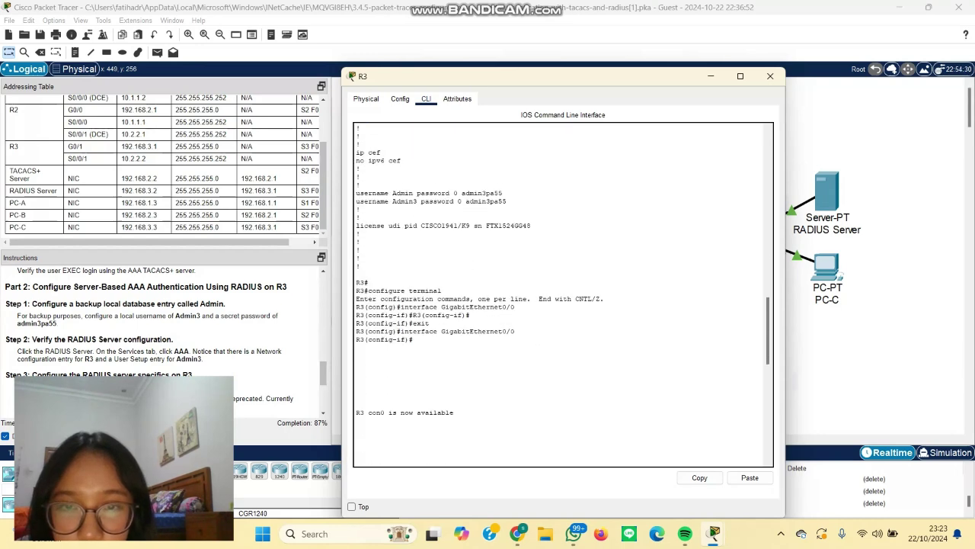
{"action": "scroll", "coordinate": [563, 294], "scroll_direction": "down", "scroll_amount": 18}
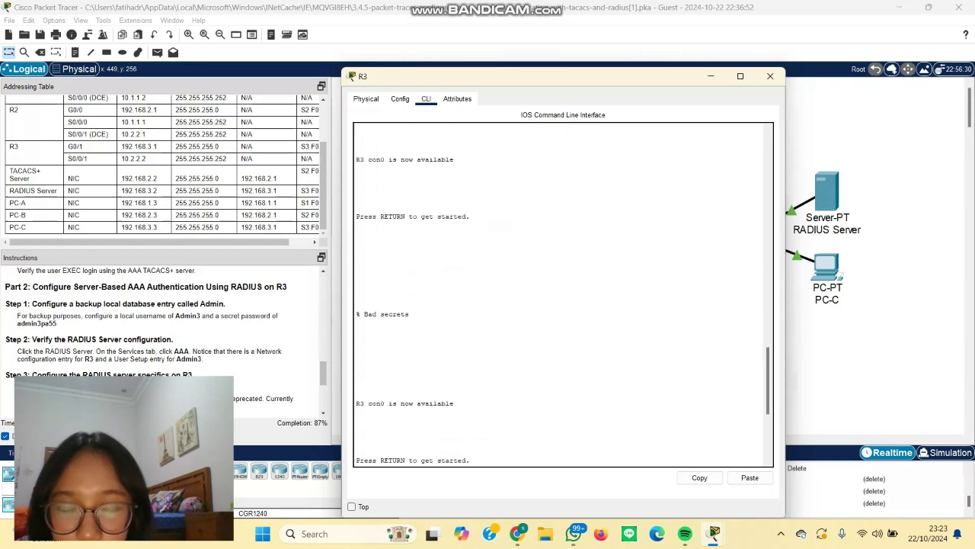
{"action": "scroll", "coordinate": [563, 294], "scroll_direction": "down", "scroll_amount": 2}
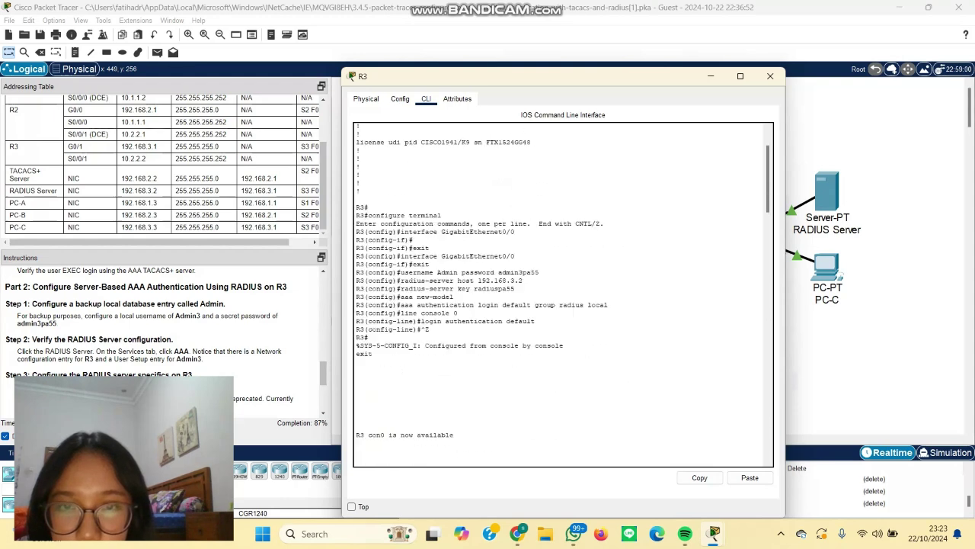
Step: Scroll through R3's console output covering the RADIUS 192.168.3.2 setup and con0-available message
{"action": "scroll", "coordinate": [563, 294], "scroll_direction": "up", "scroll_amount": 3}
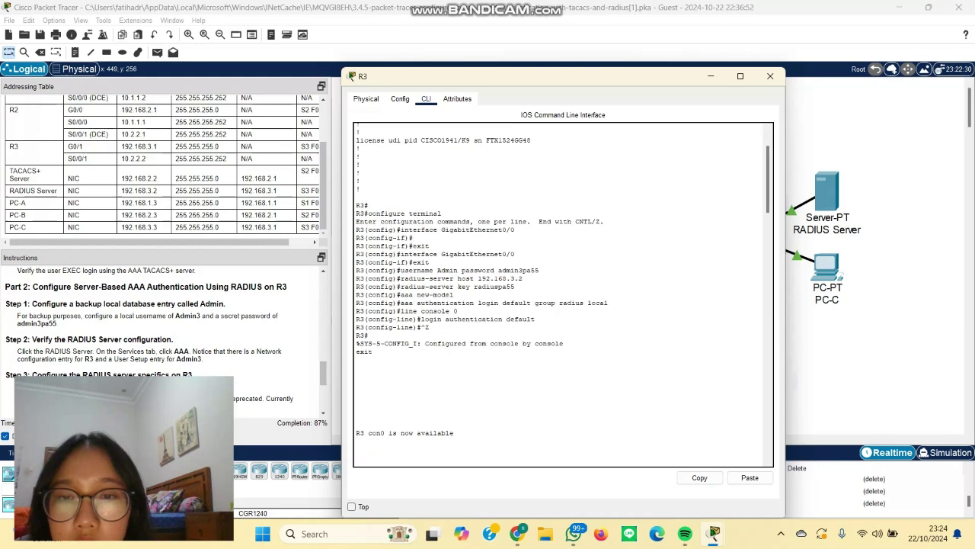
{"action": "scroll", "coordinate": [149, 332], "scroll_direction": "down", "scroll_amount": 1}
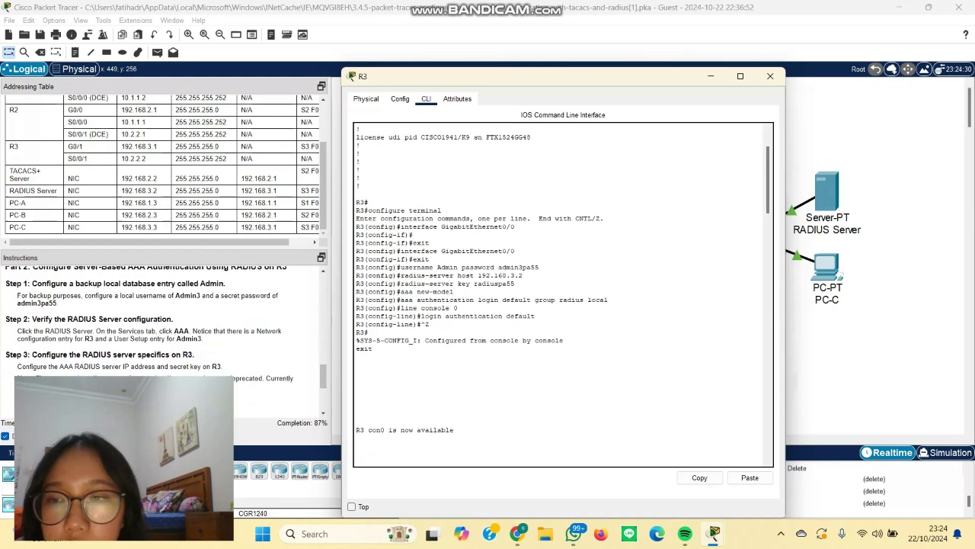
{"action": "scroll", "coordinate": [149, 332], "scroll_direction": "down", "scroll_amount": 1}
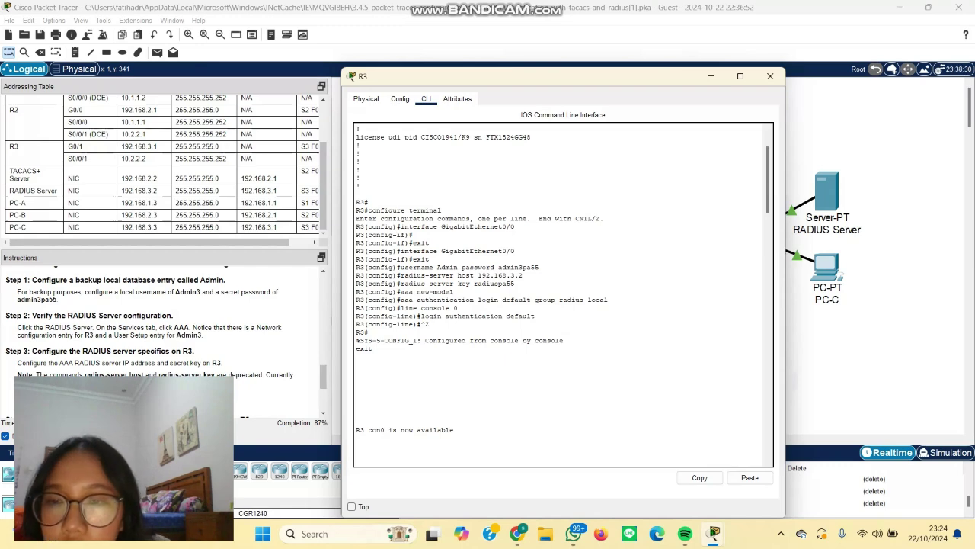
{"action": "scroll", "coordinate": [164, 343], "scroll_direction": "down", "scroll_amount": 2}
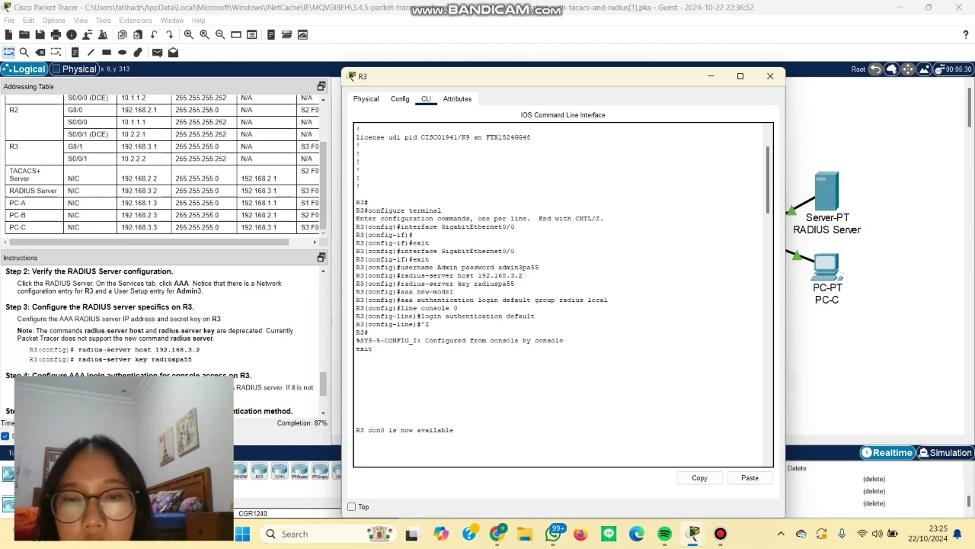
{"action": "left_click_drag", "start_coordinate": [400, 283], "coordinate": [515, 284]}
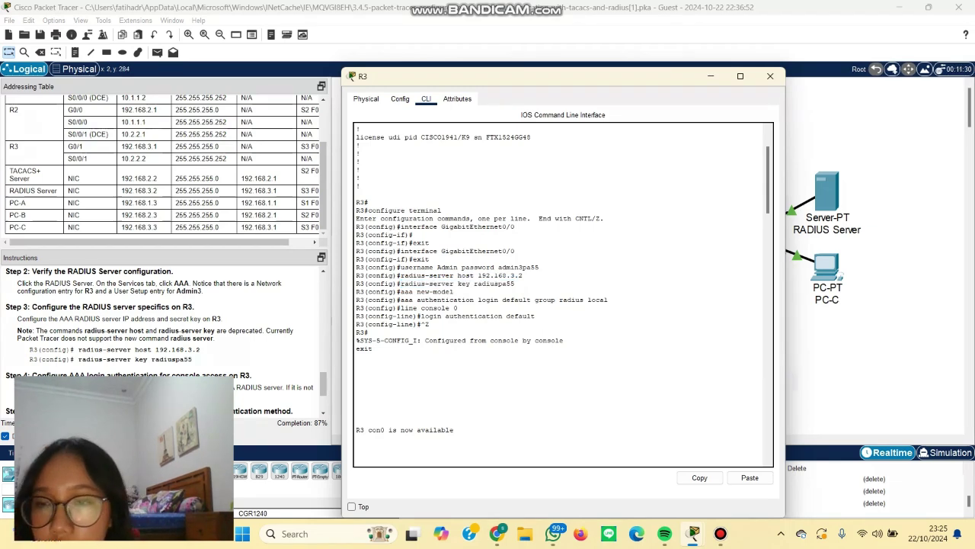
{"action": "scroll", "coordinate": [167, 339], "scroll_direction": "down", "scroll_amount": 3}
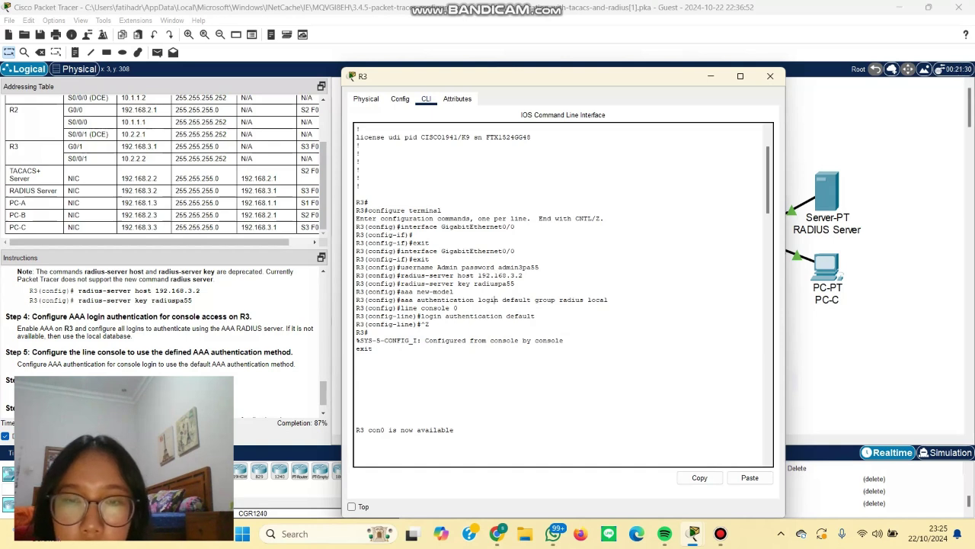
{"action": "left_click_drag", "start_coordinate": [400, 291], "coordinate": [455, 291]}
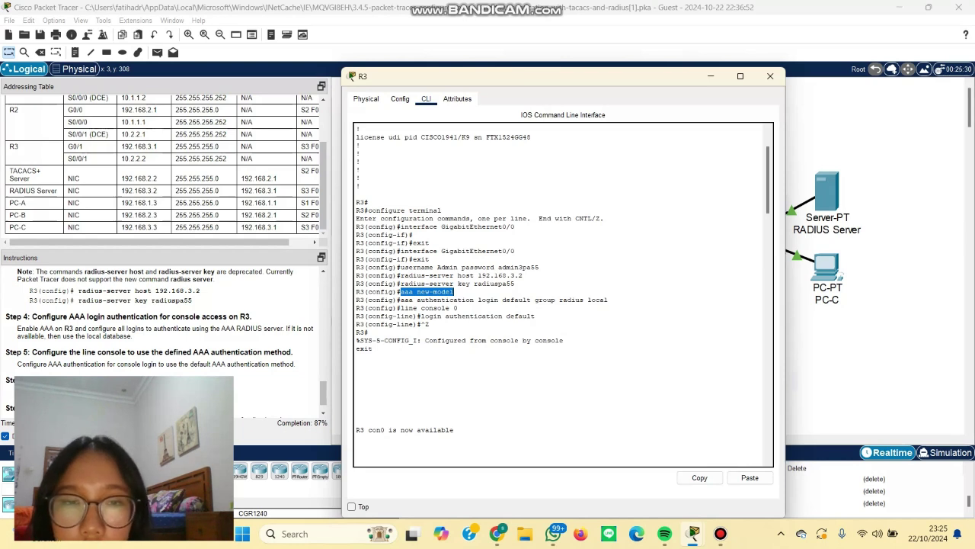
{"action": "left_click_drag", "start_coordinate": [397, 300], "coordinate": [605, 300]}
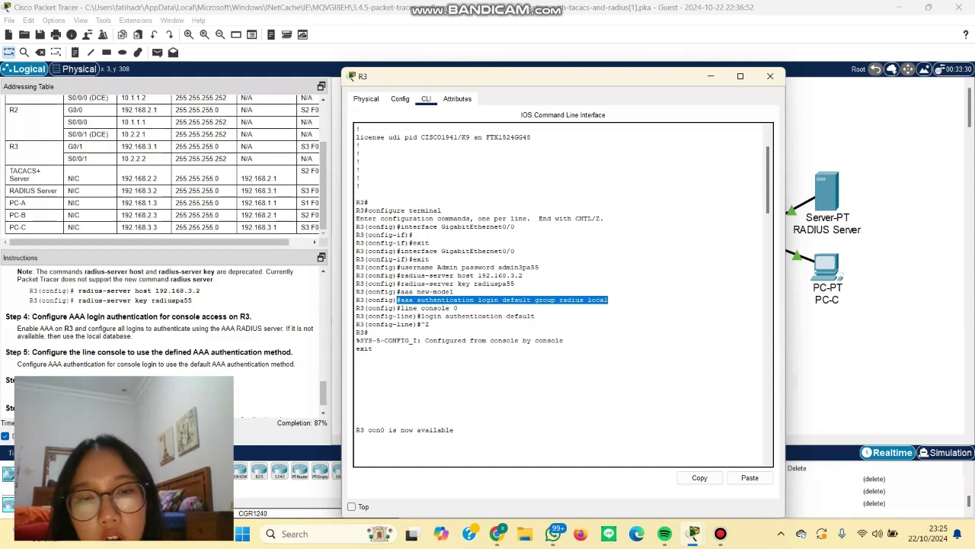
{"action": "left_click", "coordinate": [589, 300]}
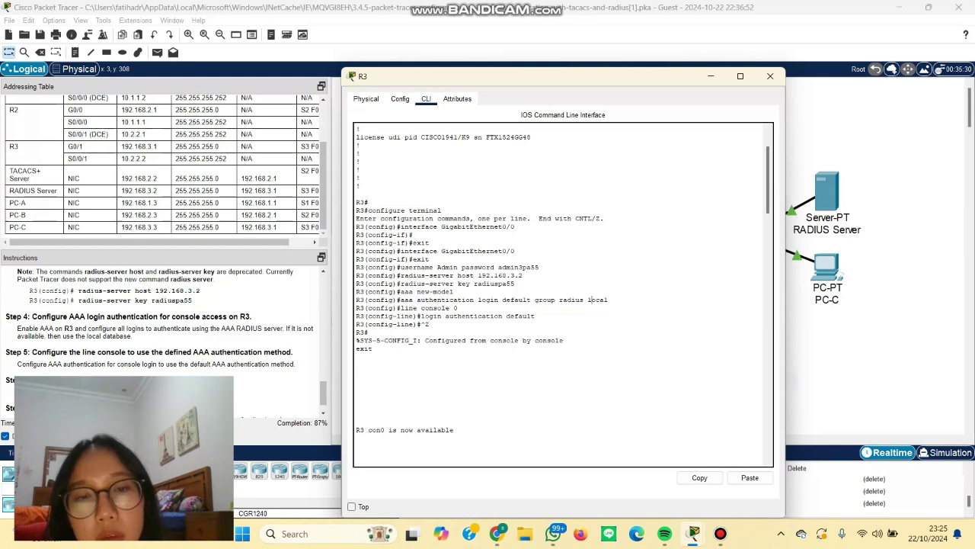
{"action": "double_click", "coordinate": [571, 300]}
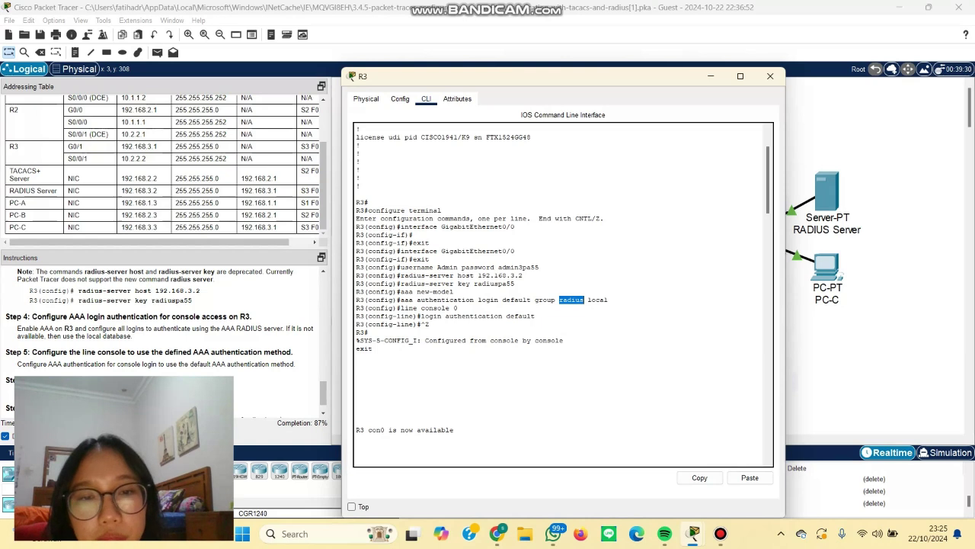
{"action": "left_click_drag", "start_coordinate": [587, 301], "coordinate": [608, 301]}
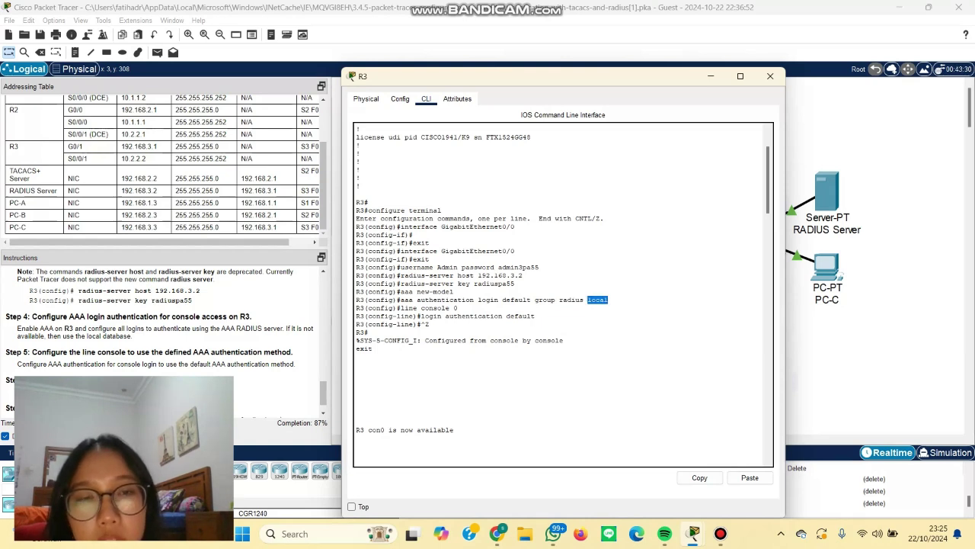
{"action": "left_click", "coordinate": [710, 76]}
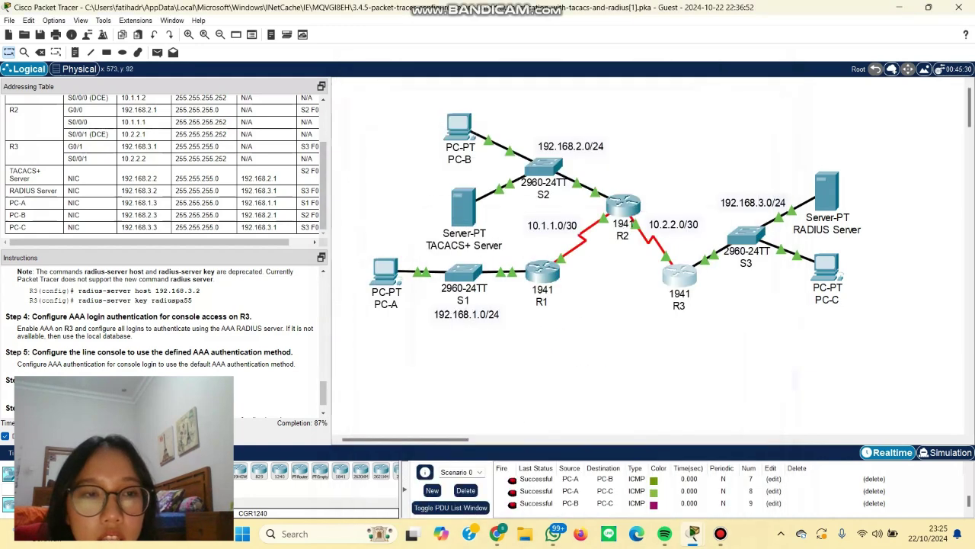
{"action": "left_click", "coordinate": [827, 190]}
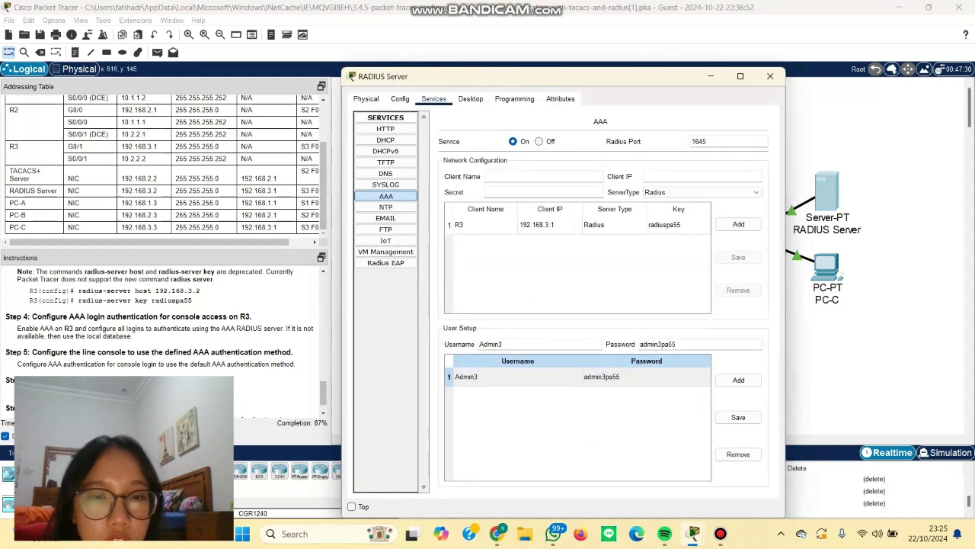
{"action": "left_click", "coordinate": [519, 376]}
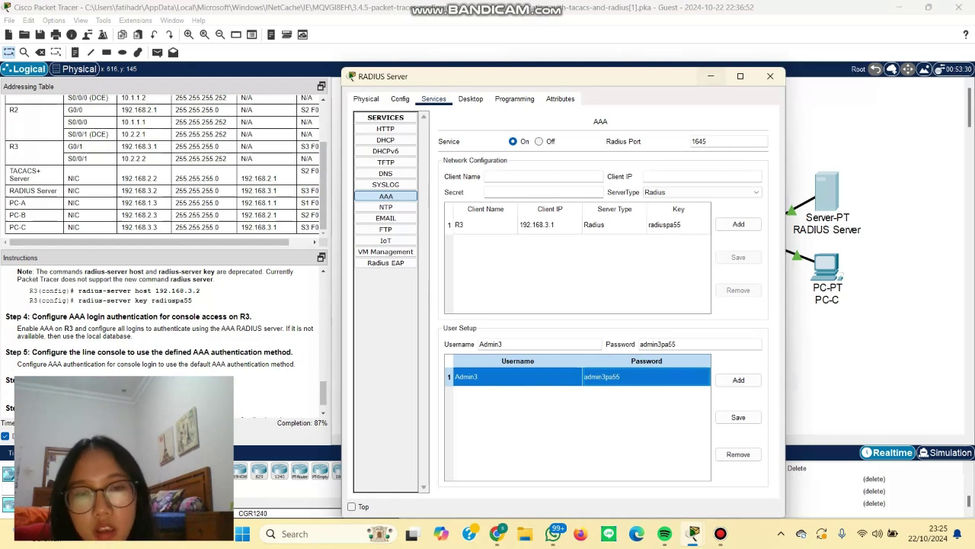
{"action": "key", "text": "alt+F4"}
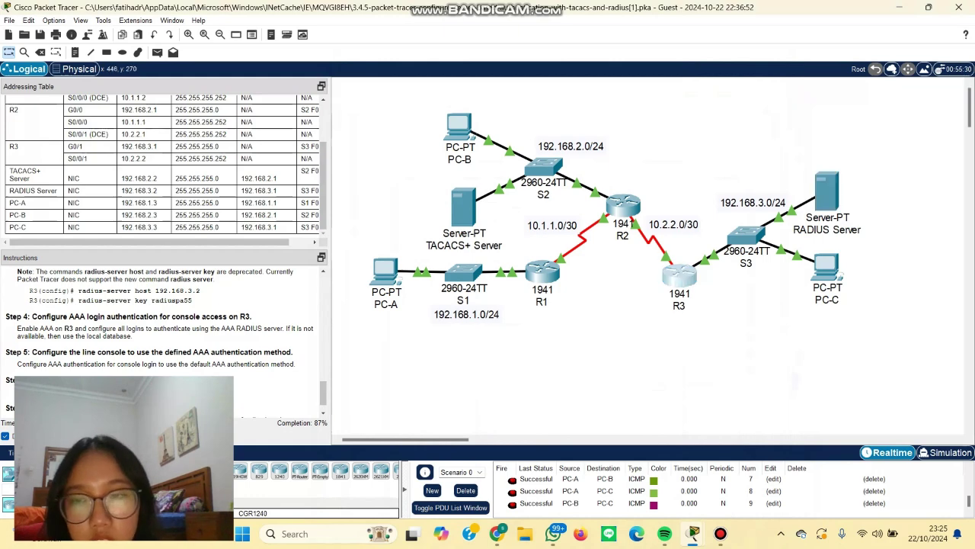
{"action": "left_click", "coordinate": [674, 278]}
{"action": "scroll", "coordinate": [160, 339], "scroll_direction": "down", "scroll_amount": 2}
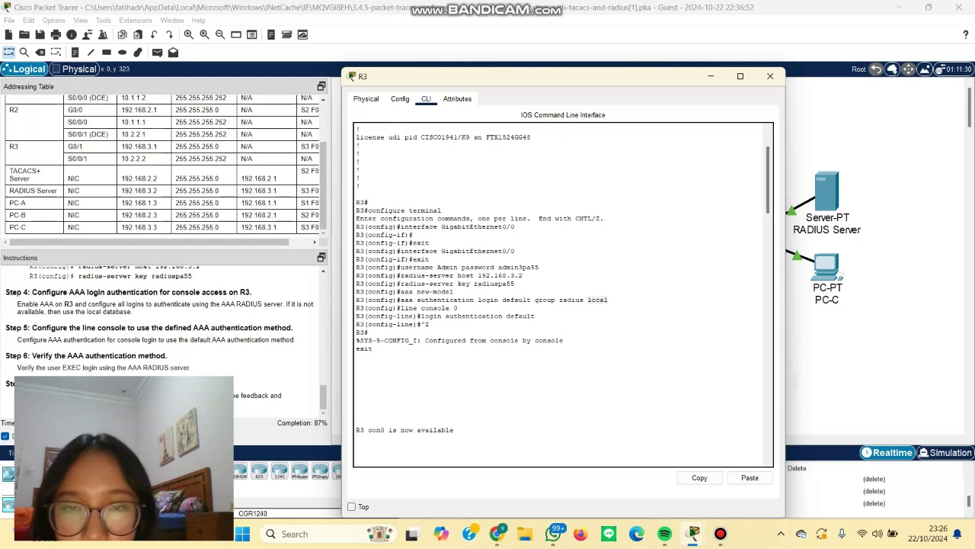
{"action": "scroll", "coordinate": [563, 294], "scroll_direction": "up", "scroll_amount": 3}
{"action": "scroll", "coordinate": [563, 294], "scroll_direction": "down", "scroll_amount": 10}
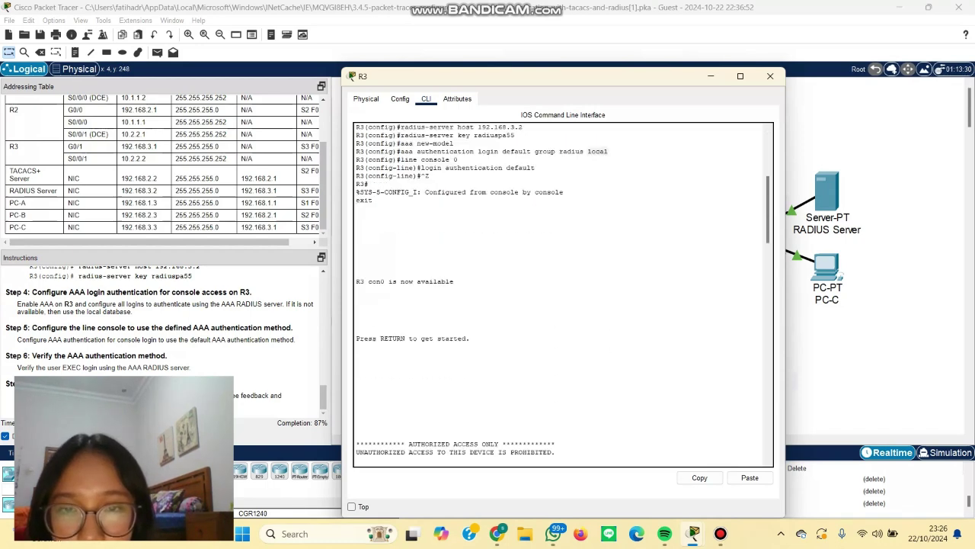